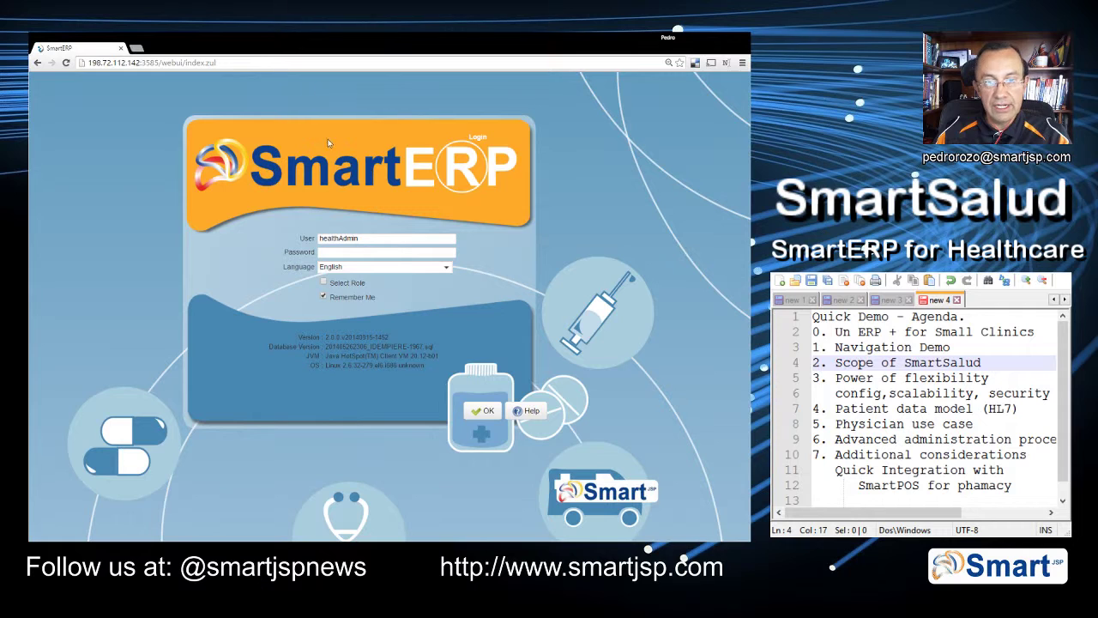
Sign in to SmartERP as the health admin user with the account password.
left_click(332, 253)
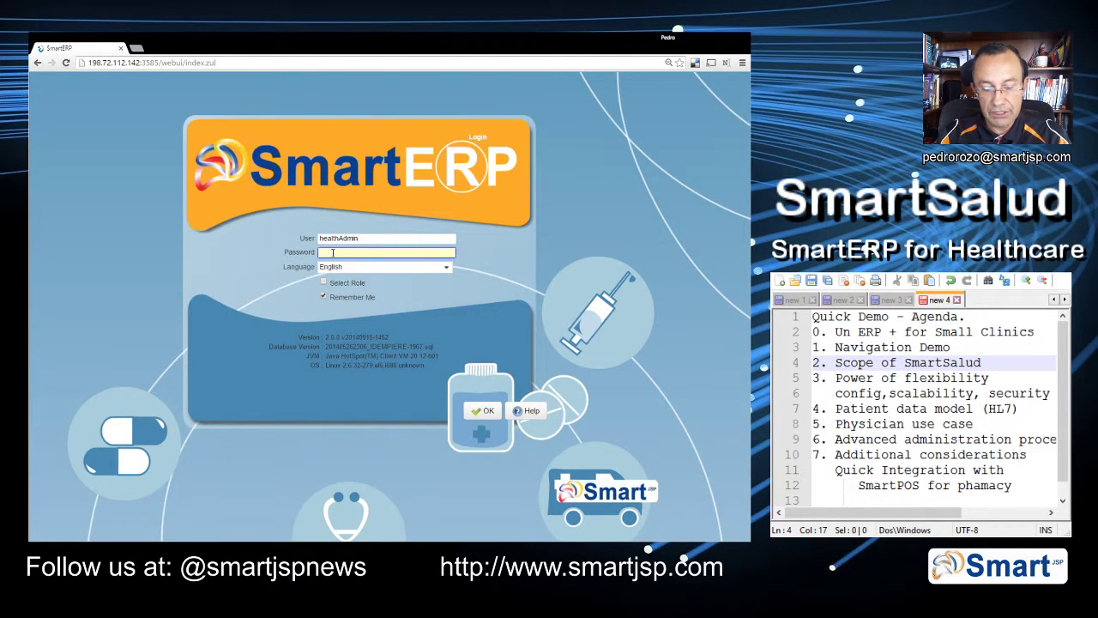
double_click(367, 238)
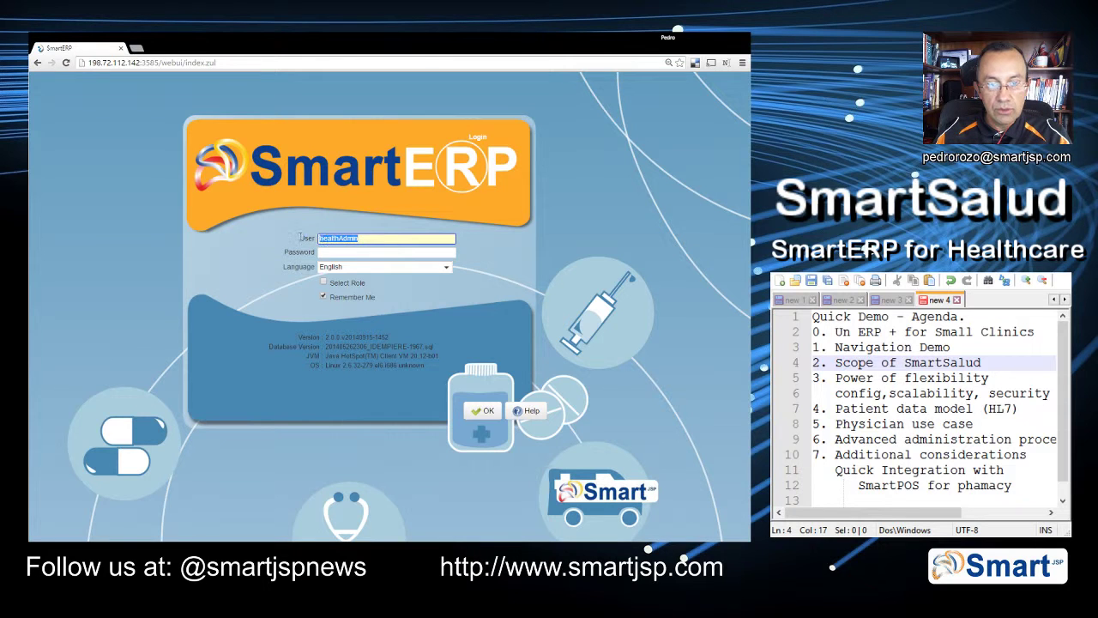
key("Tab")
type("healthAdmin")
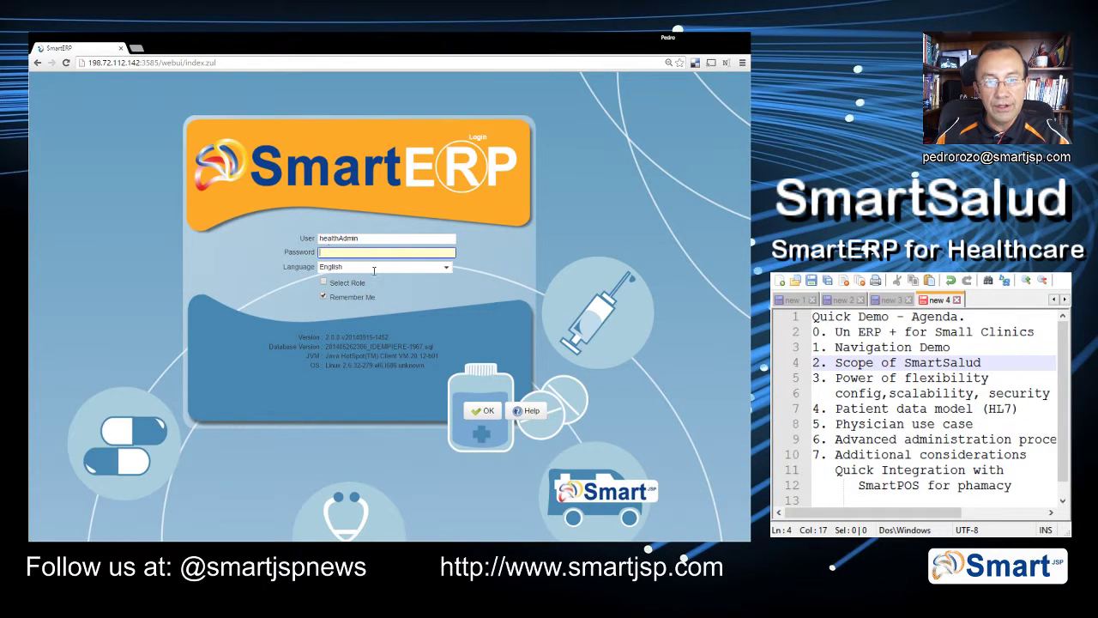
left_click(478, 415)
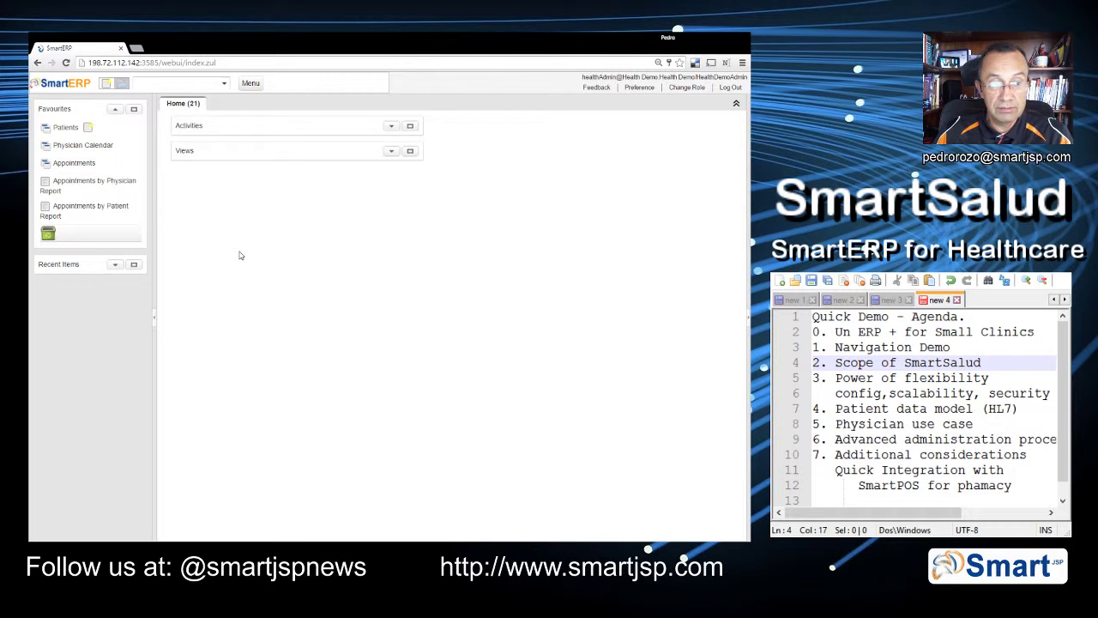
Browse the SmartSalud-HealthCare menu and open Patients under Medical Records.
left_click(249, 83)
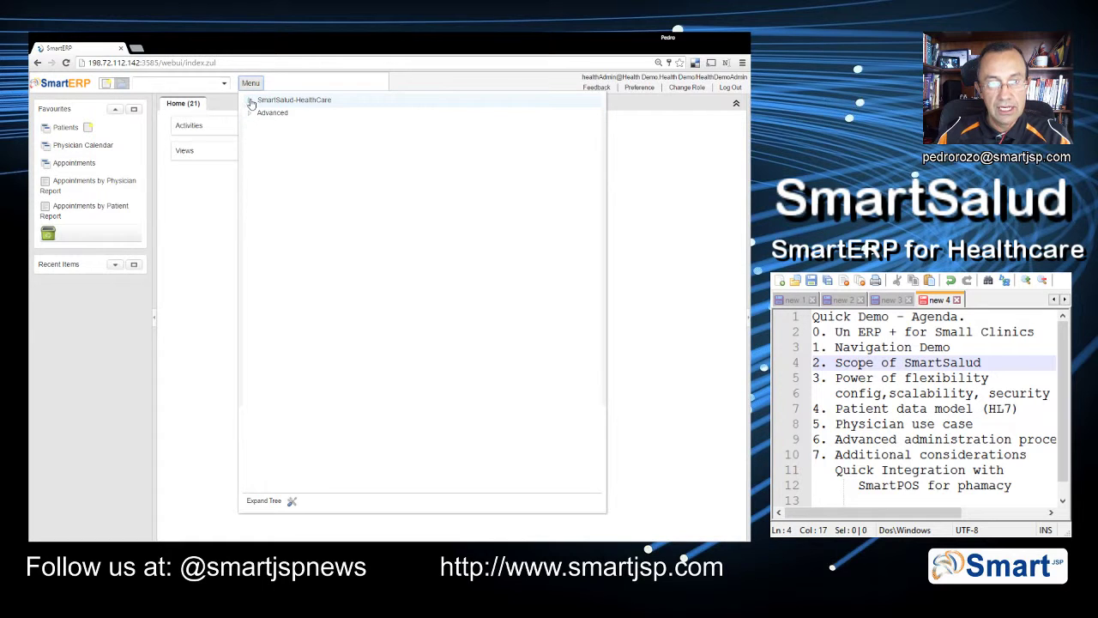
left_click(250, 100)
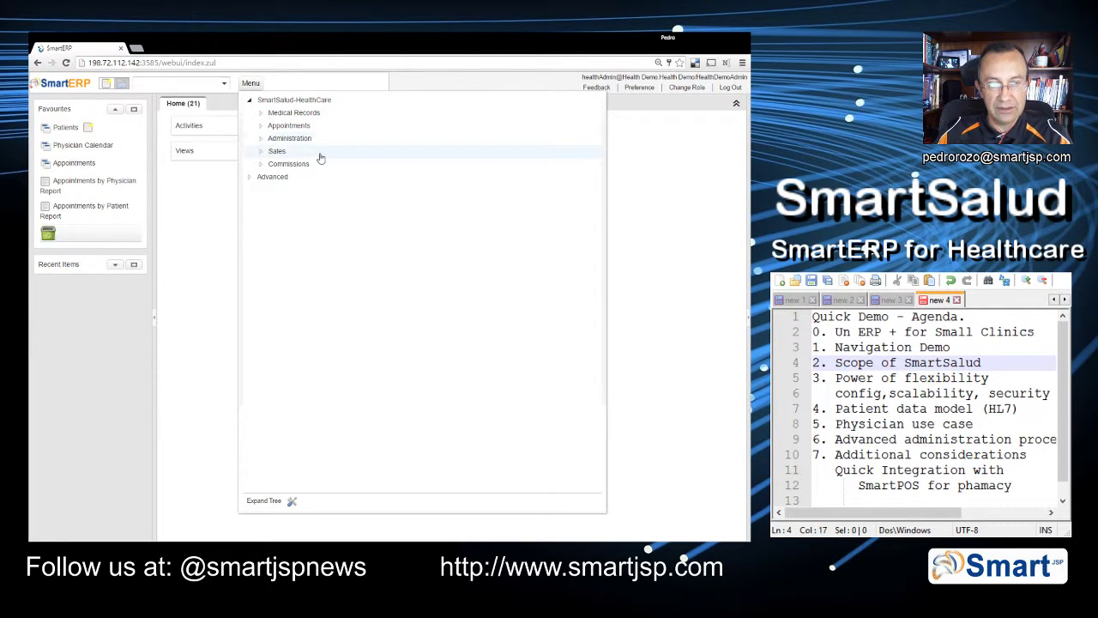
left_click(250, 179)
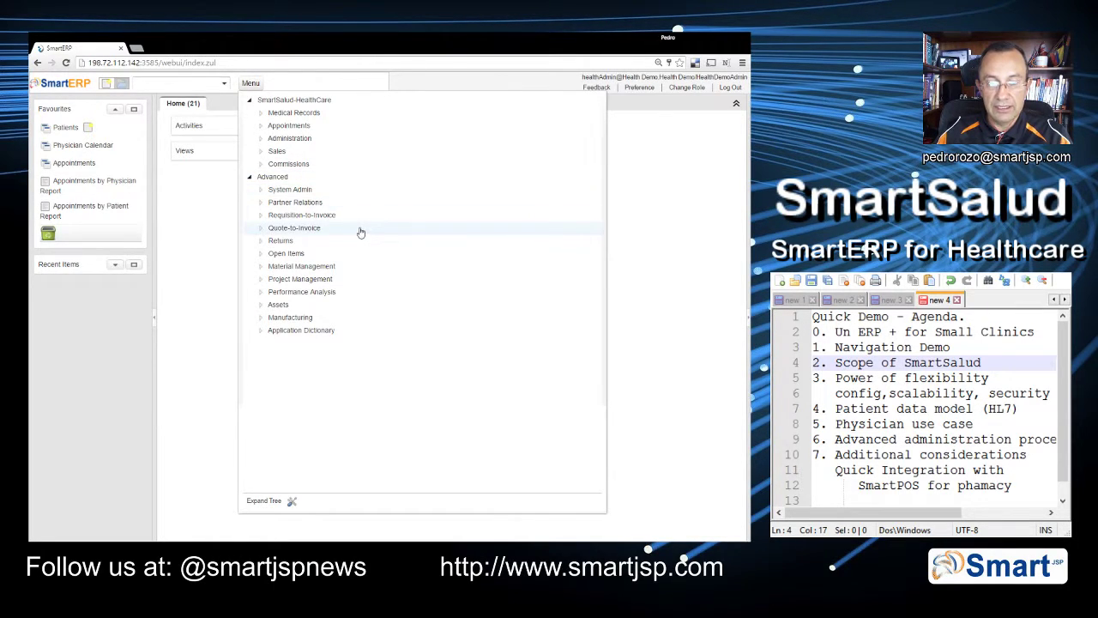
left_click(250, 178)
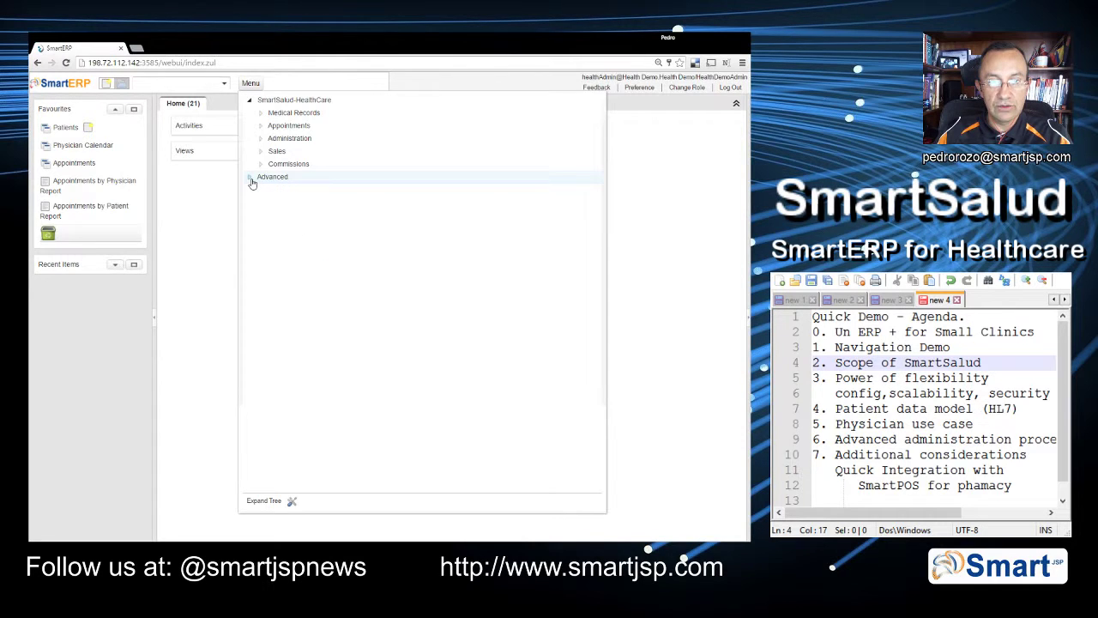
left_click(260, 114)
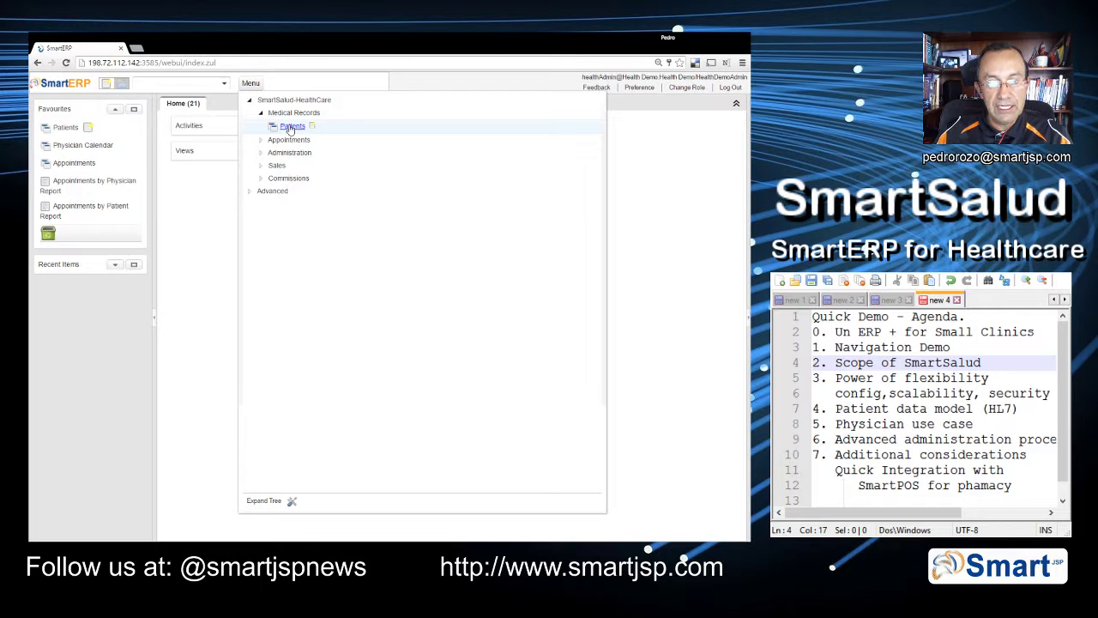
left_click(291, 127)
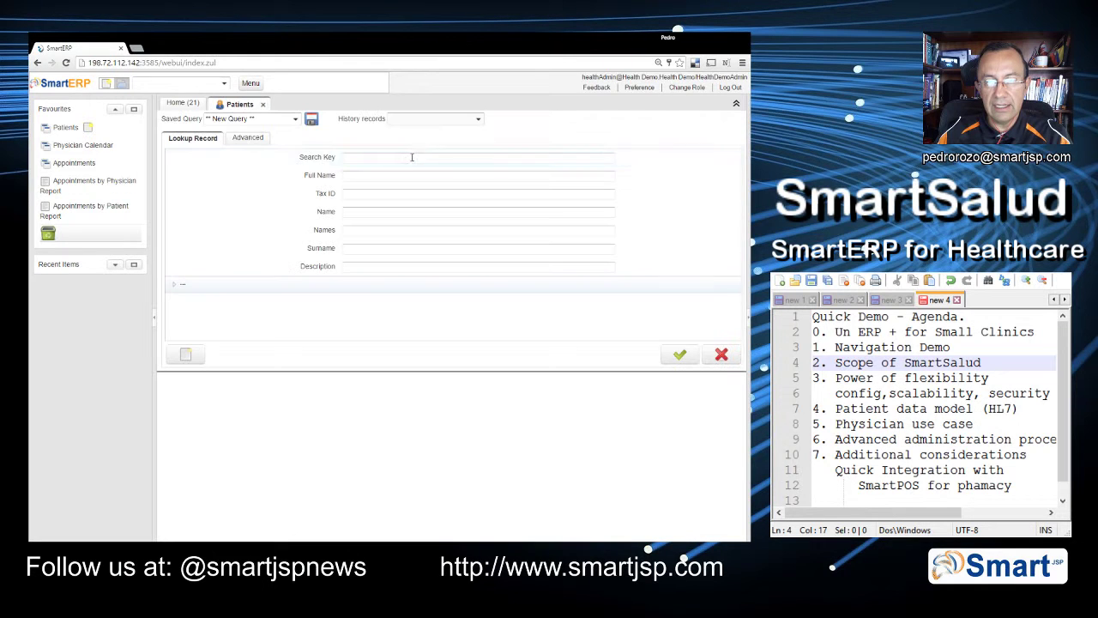
Open the first patient's record and inspect the cancelled visit in its Appointment History.
left_click(682, 355)
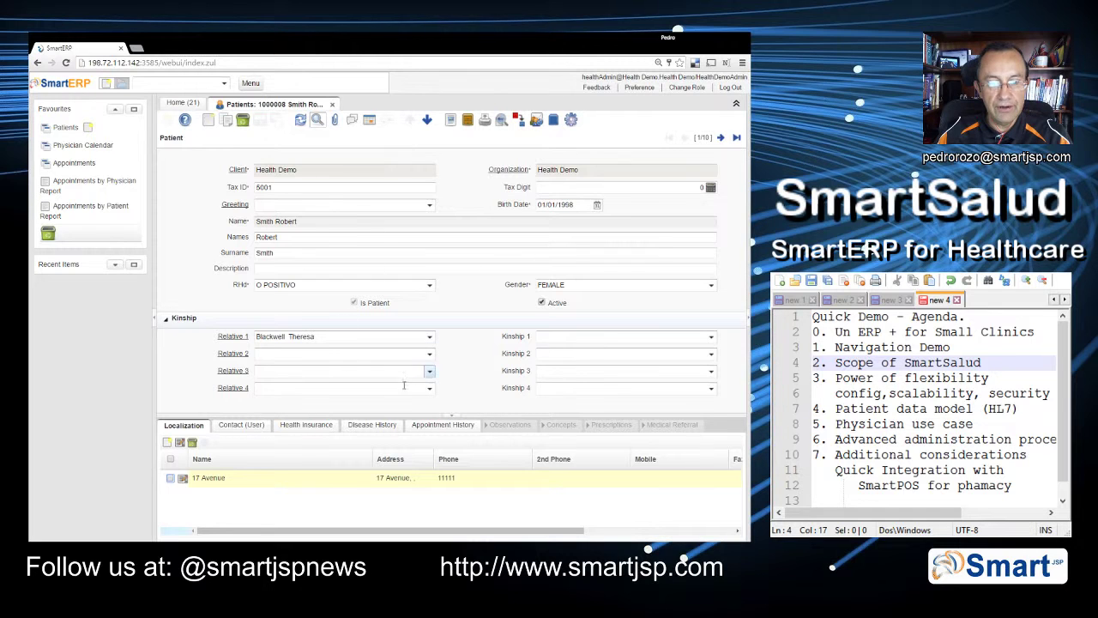
left_click(440, 425)
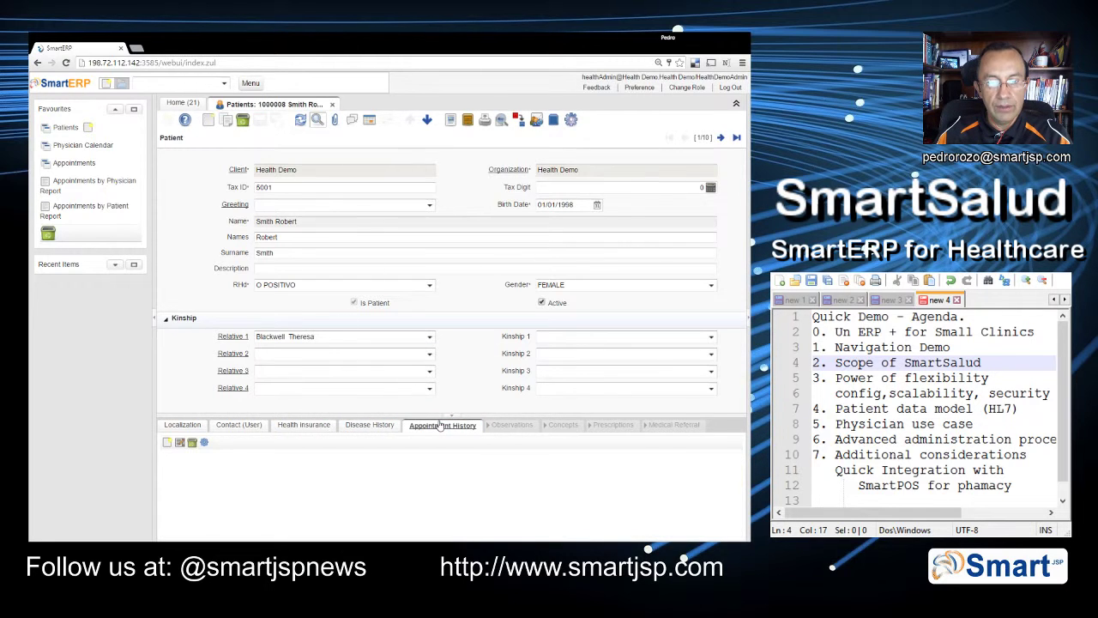
double_click(437, 426)
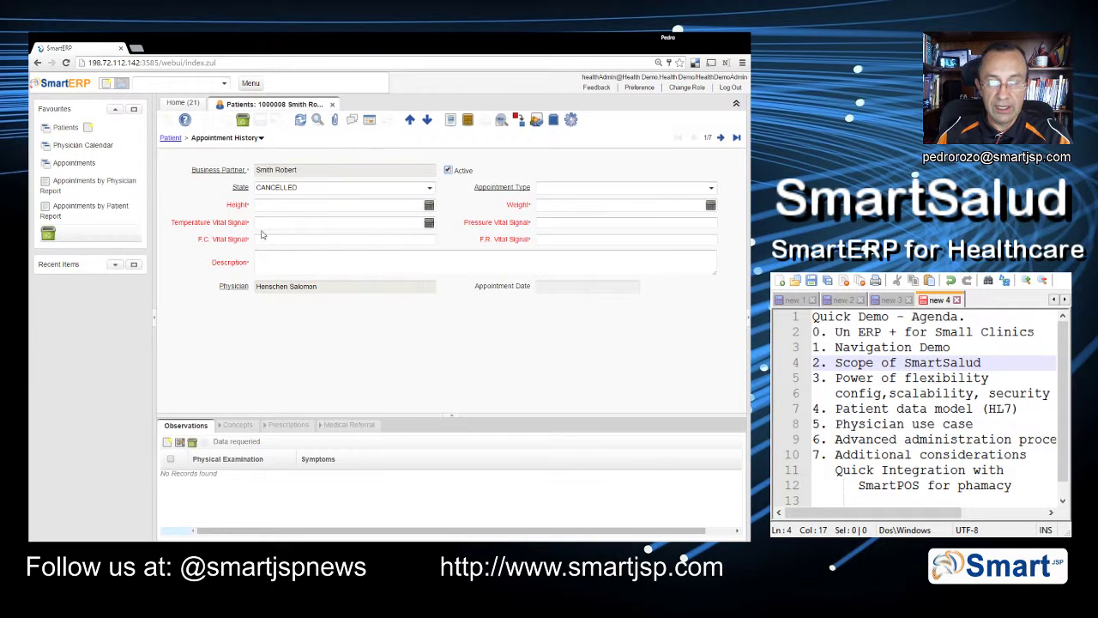
left_click(172, 138)
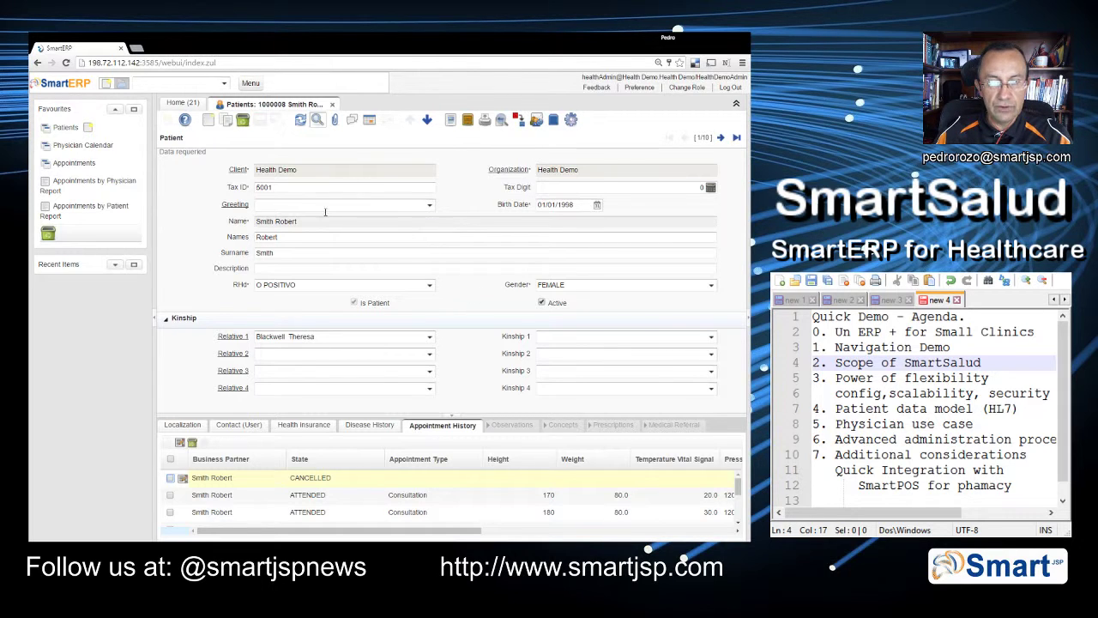
left_click(370, 123)
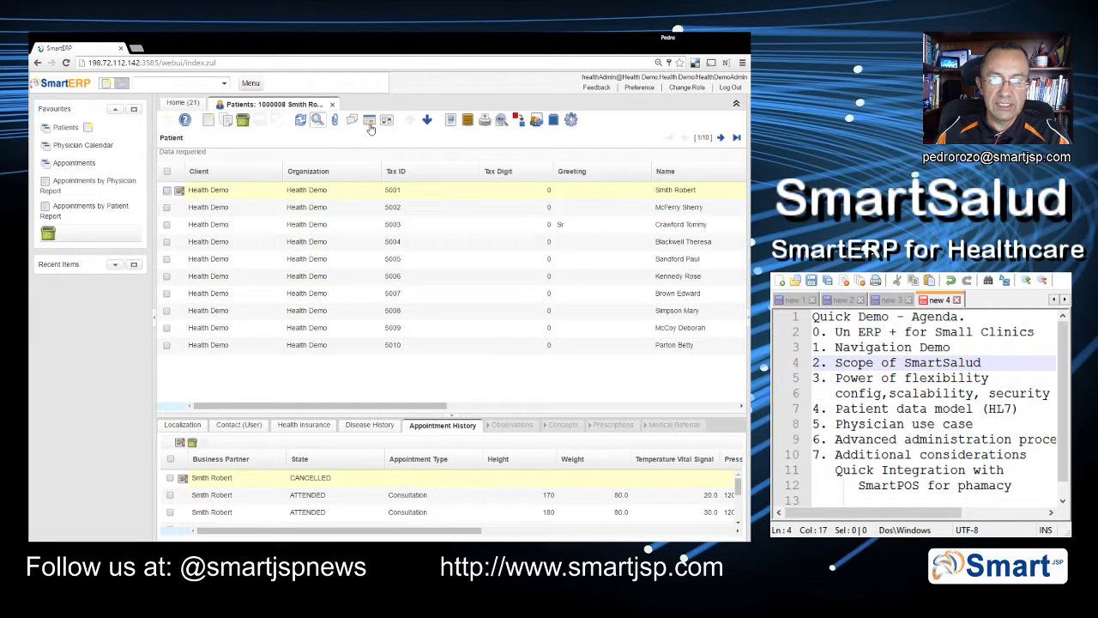
left_click(370, 123)
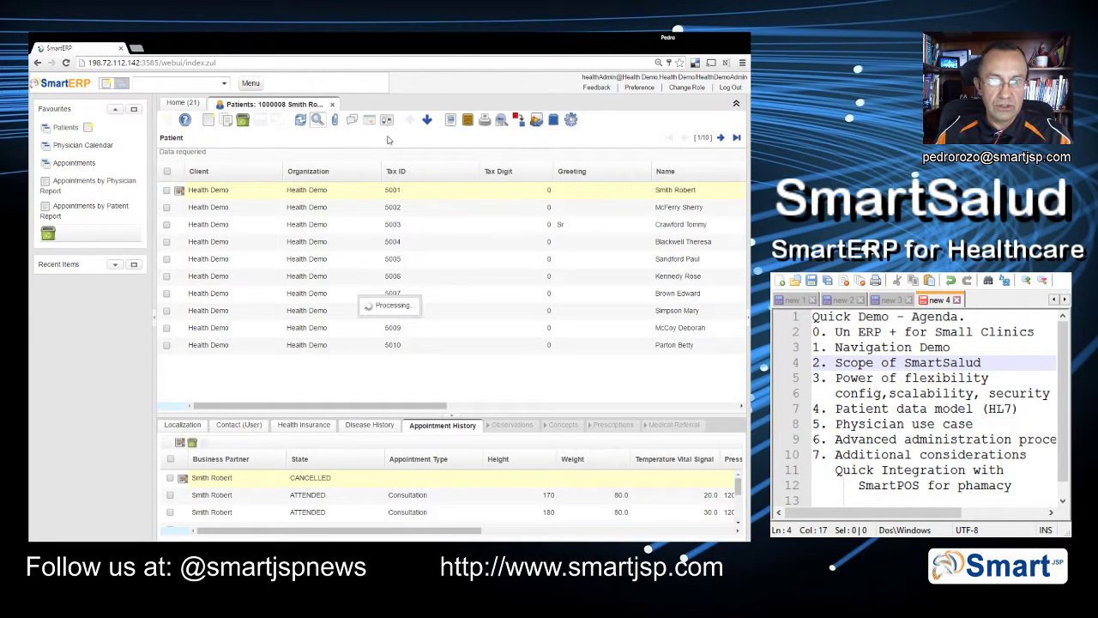
left_click(483, 124)
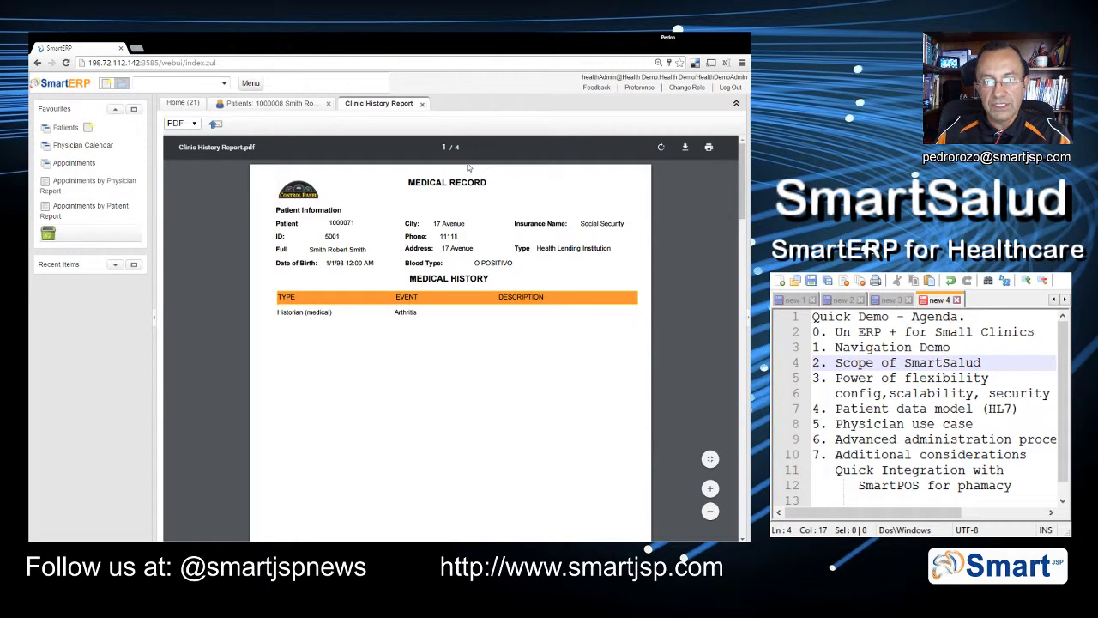
left_click(422, 103)
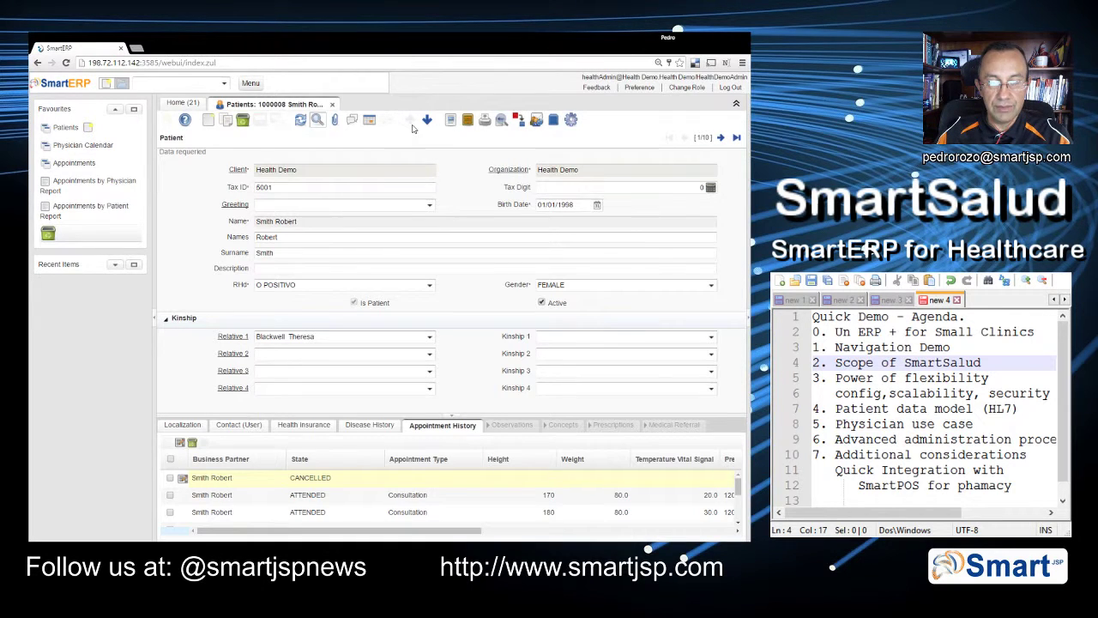
Close the patient record and open Physician Calendar from the Appointments menu.
left_click(334, 103)
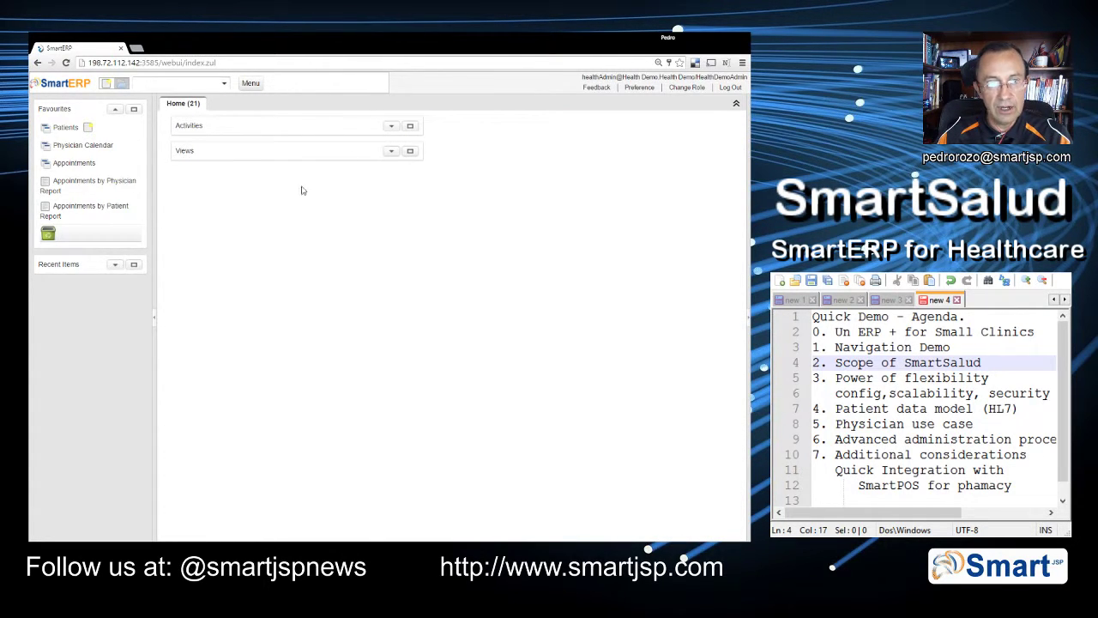
left_click(250, 84)
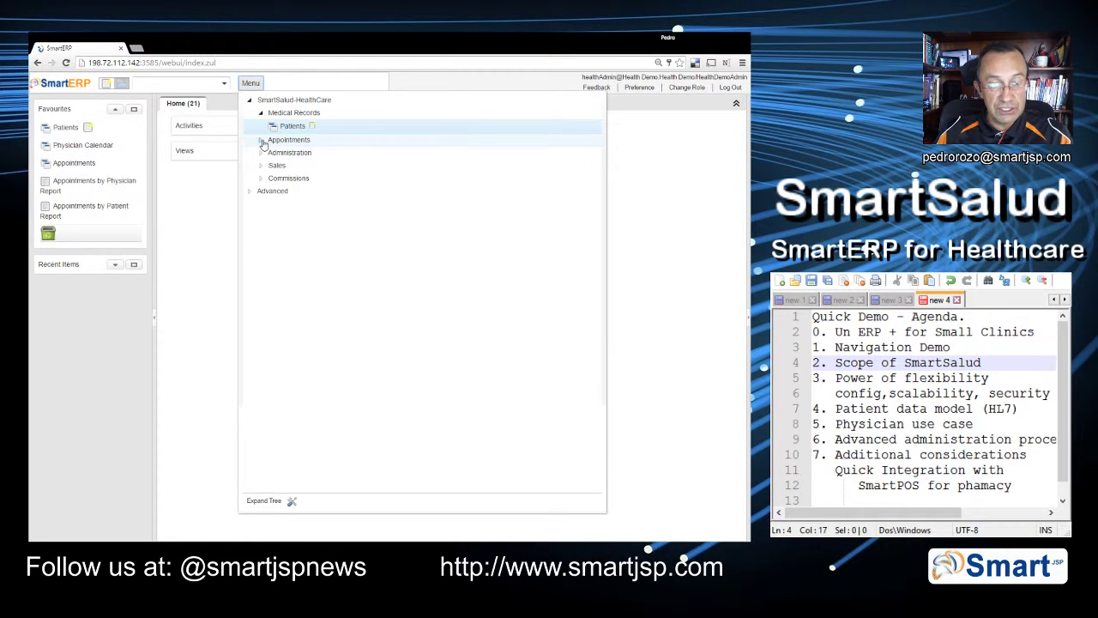
left_click(261, 142)
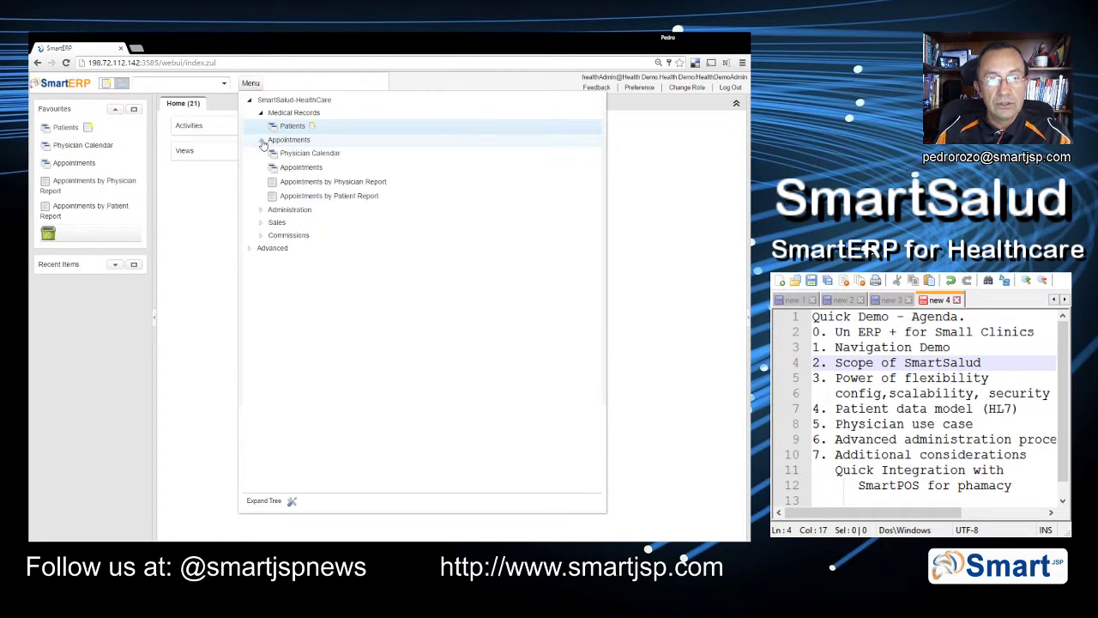
left_click(306, 154)
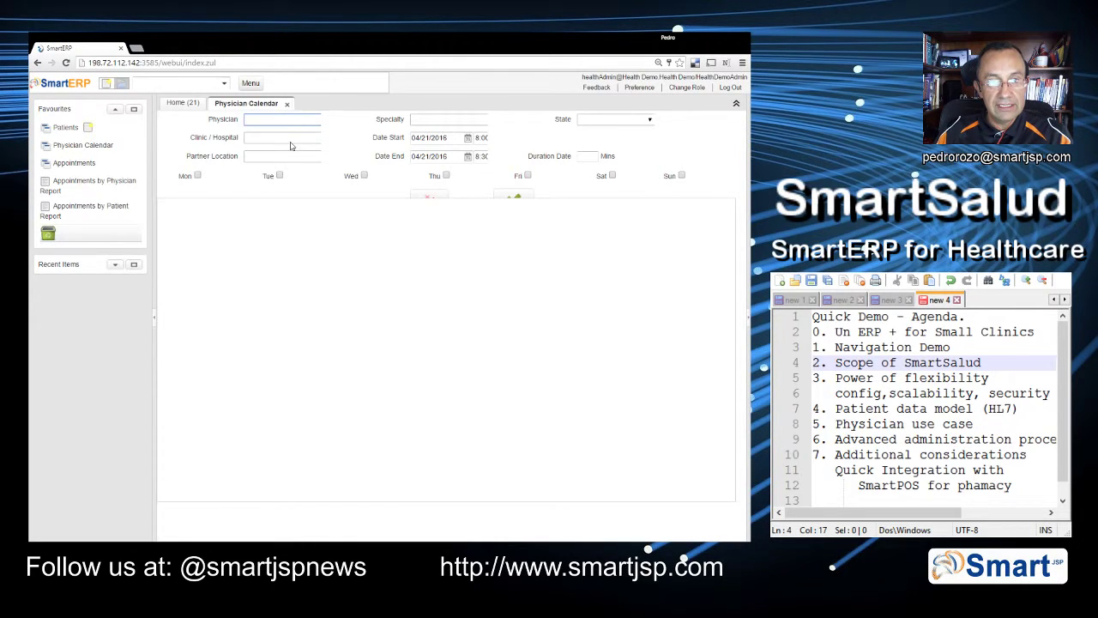
Set specialty Orthodontics, state AVAILABLE, the clinic, end date April 28, 30-minute duration and Wednesdays.
left_click(454, 124)
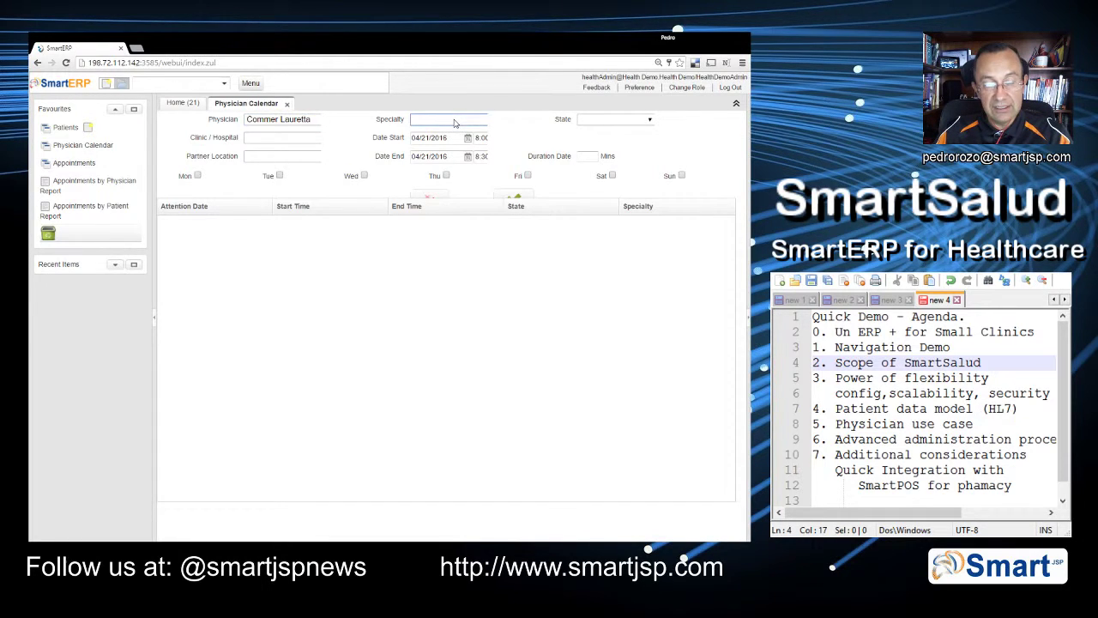
left_click(454, 142)
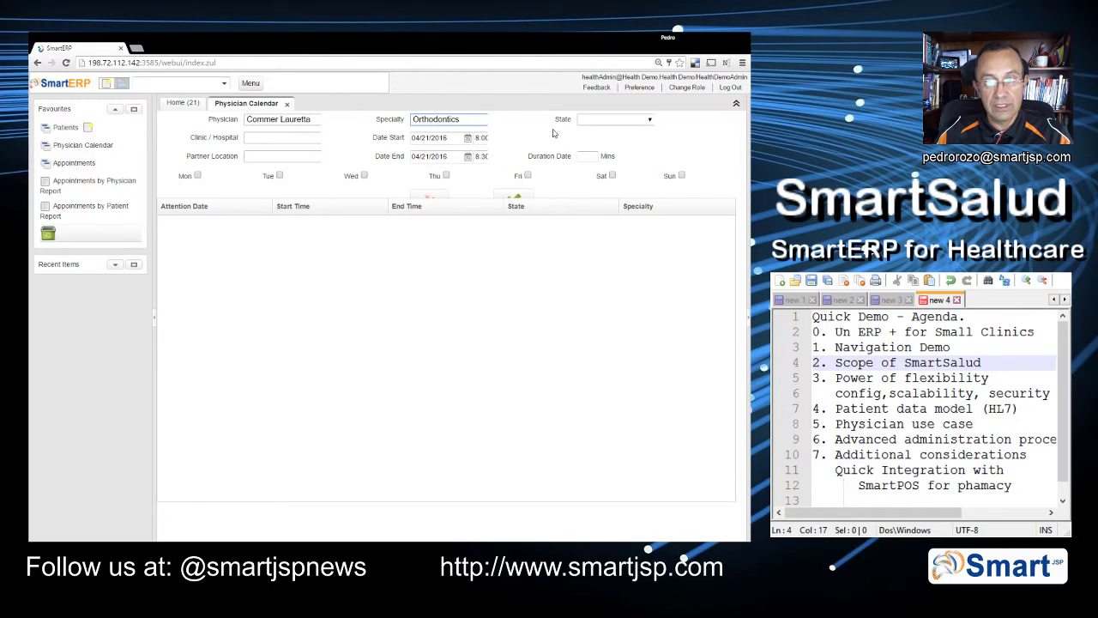
left_click(611, 120)
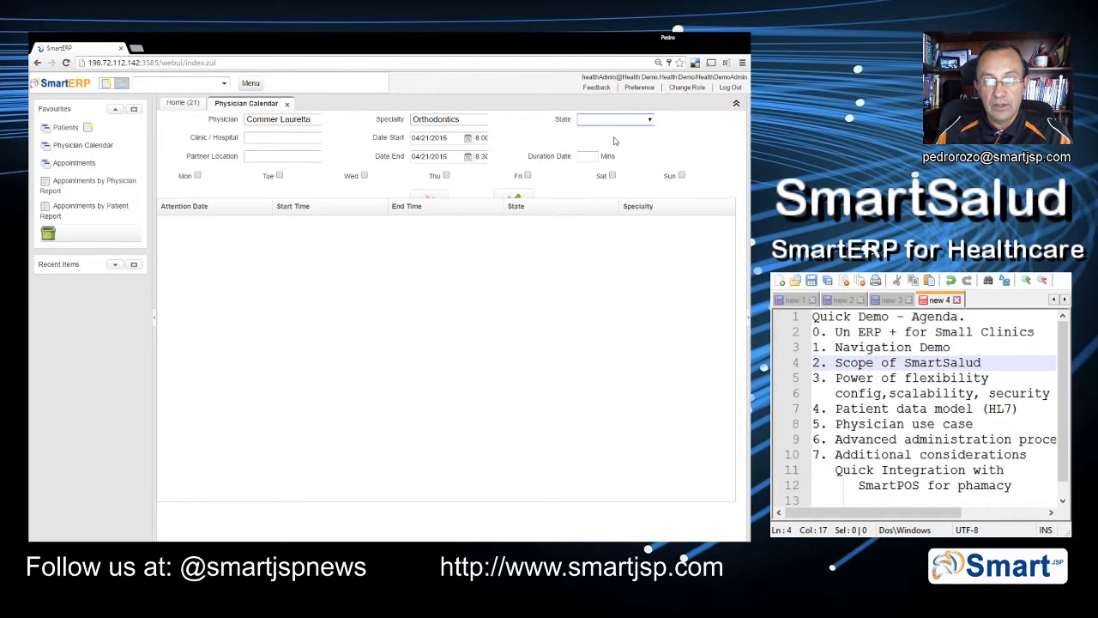
left_click(594, 133)
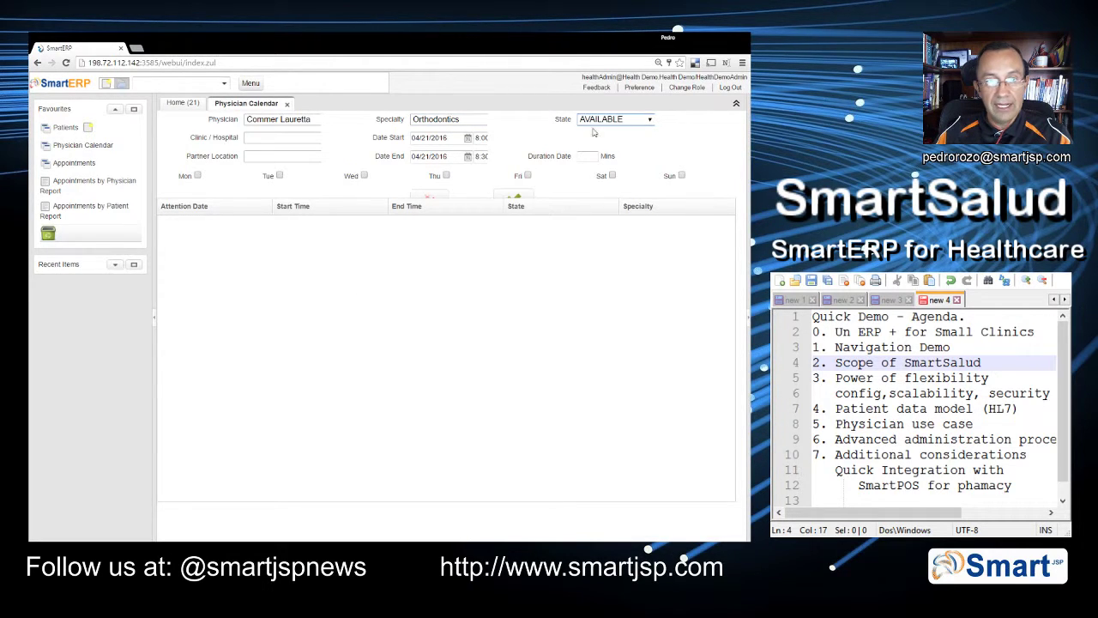
left_click(292, 142)
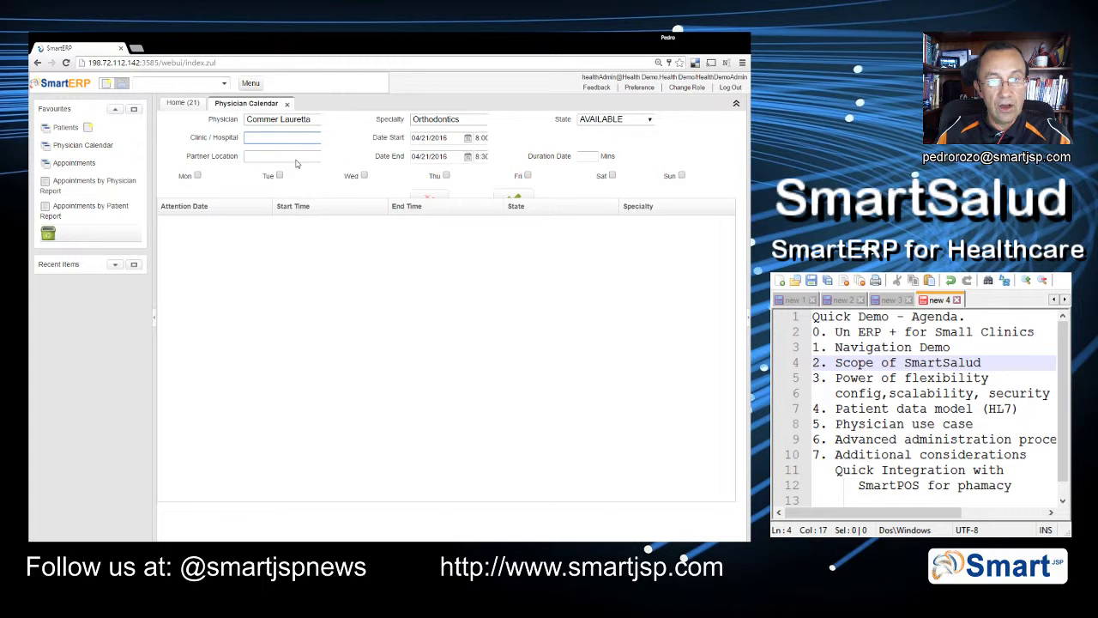
left_click(468, 157)
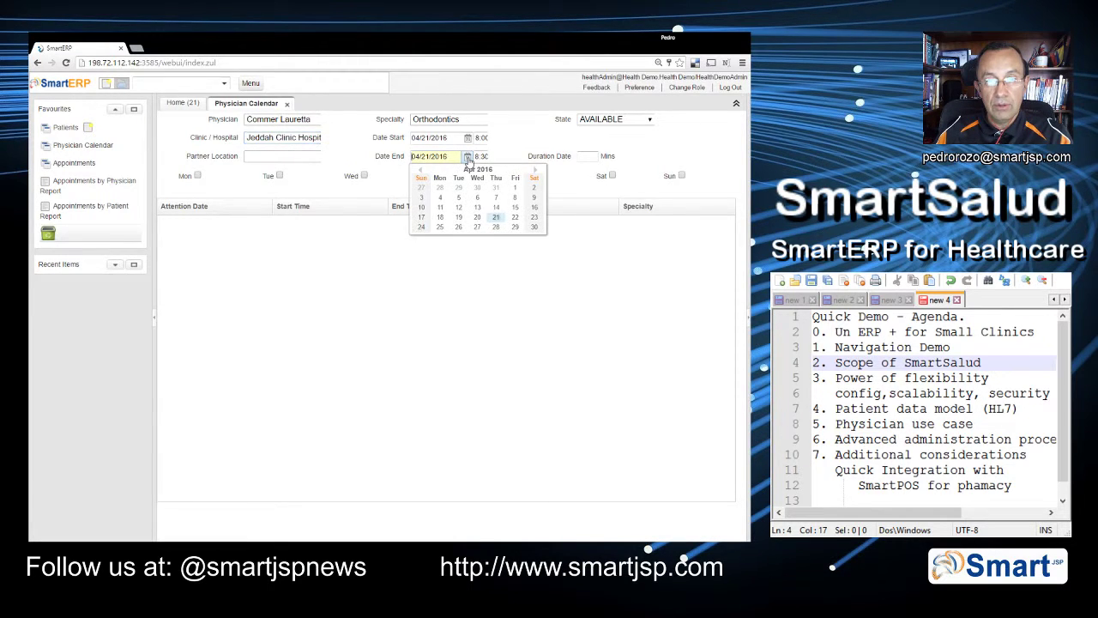
left_click(495, 226)
left_click(590, 156)
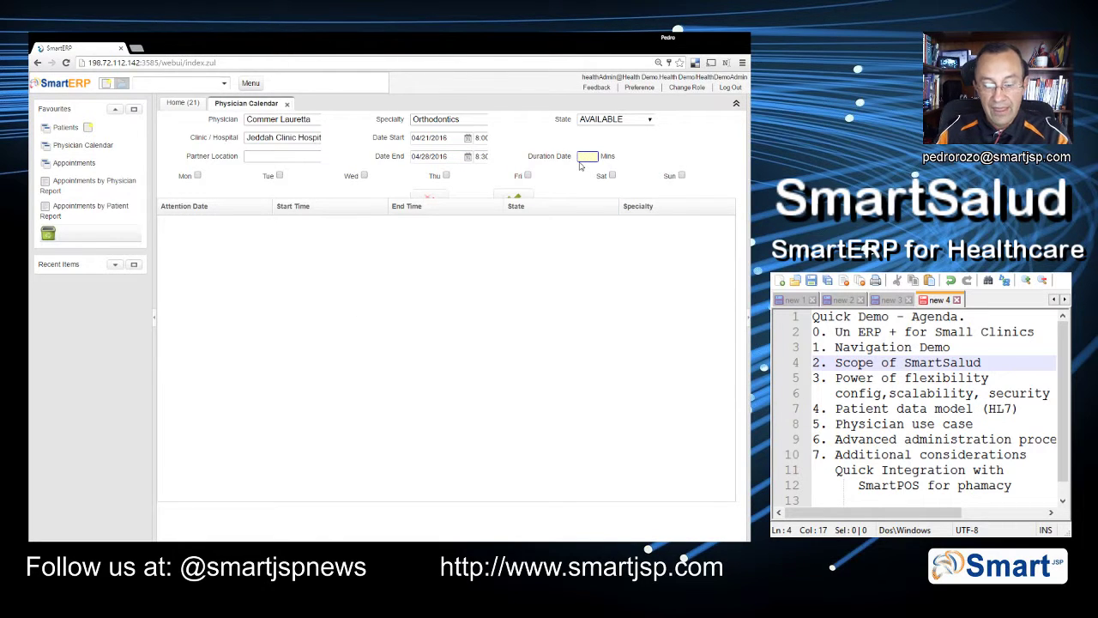
type("30")
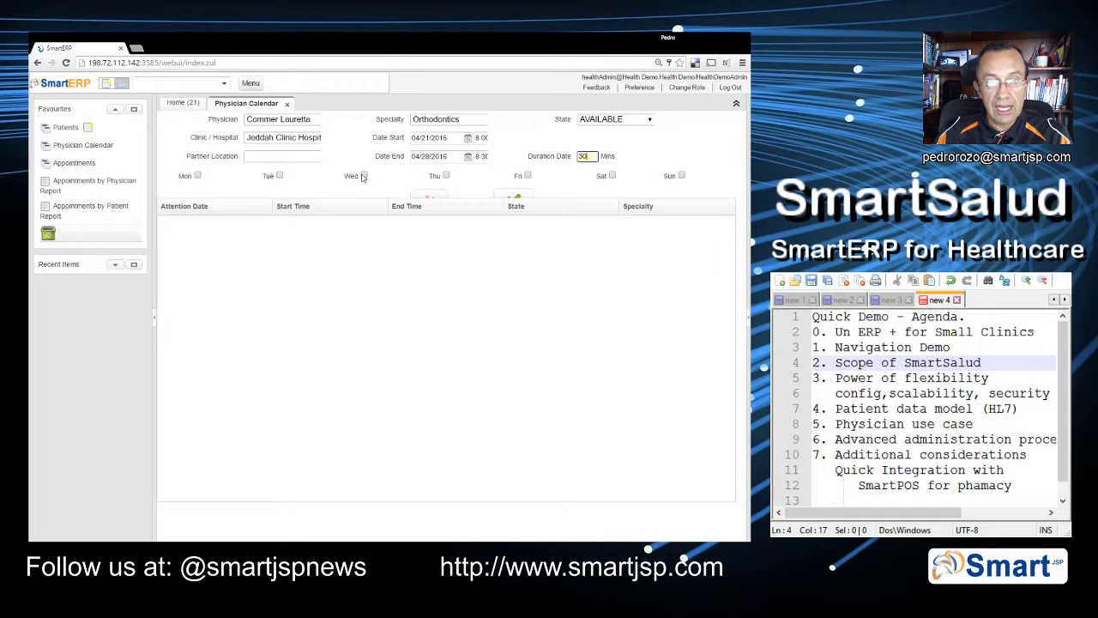
left_click(363, 176)
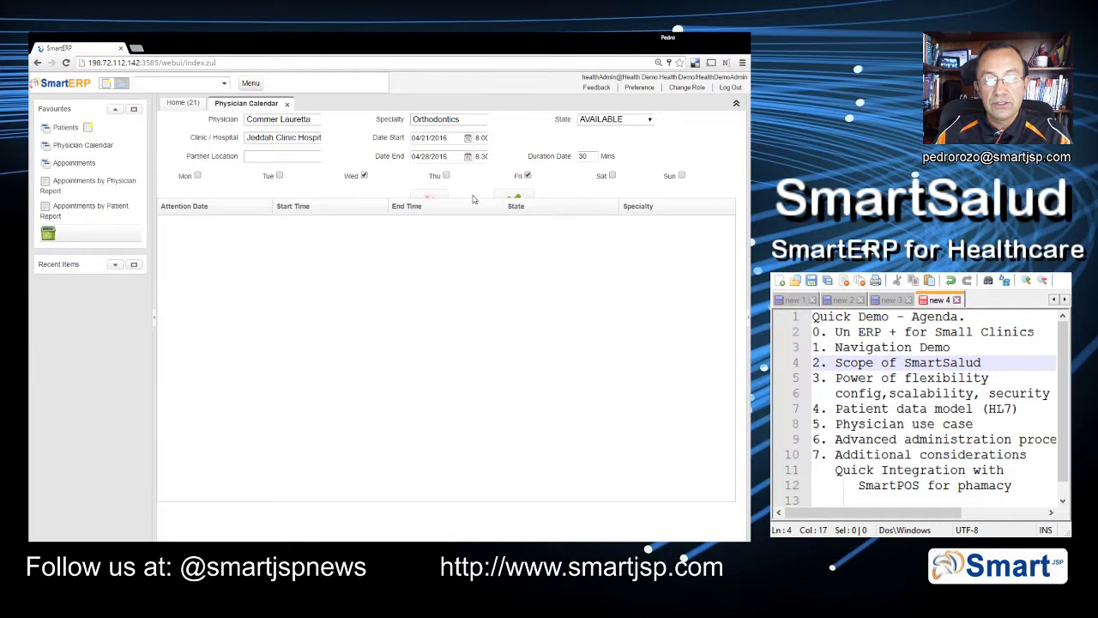
Add Airport Street as the partner location and generate the 08:00 availability slots.
left_click(509, 195)
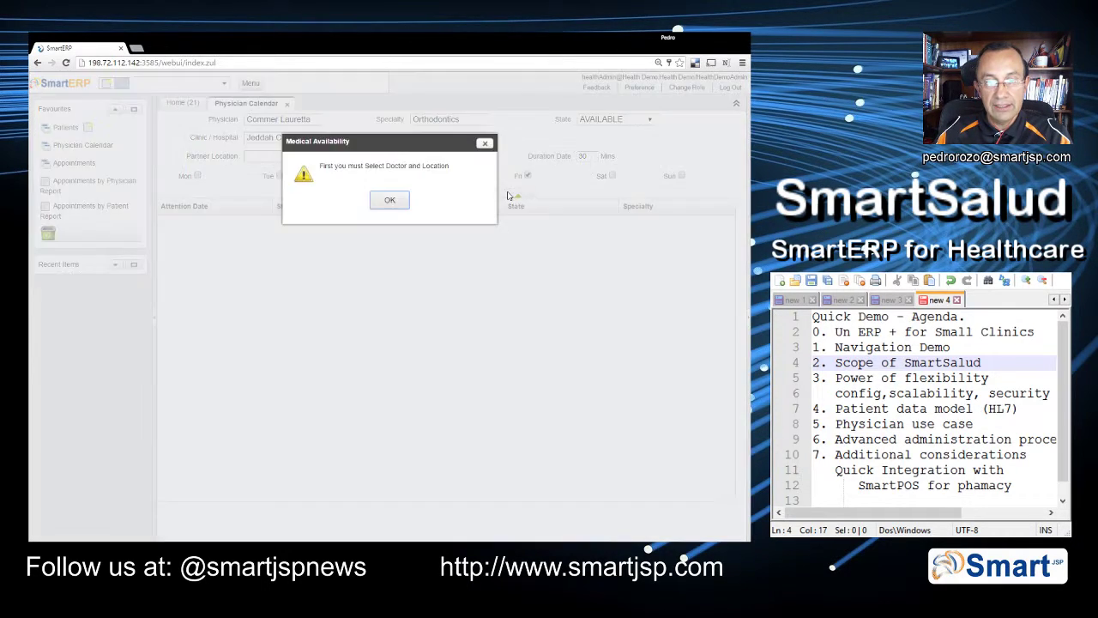
left_click(396, 200)
left_click(315, 147)
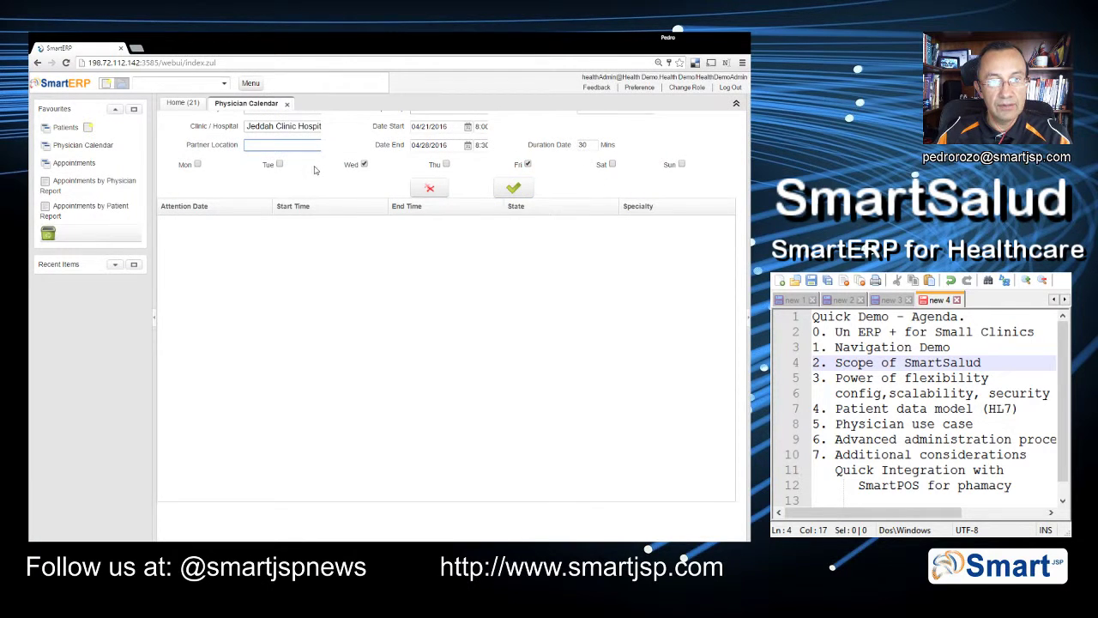
left_click(315, 171)
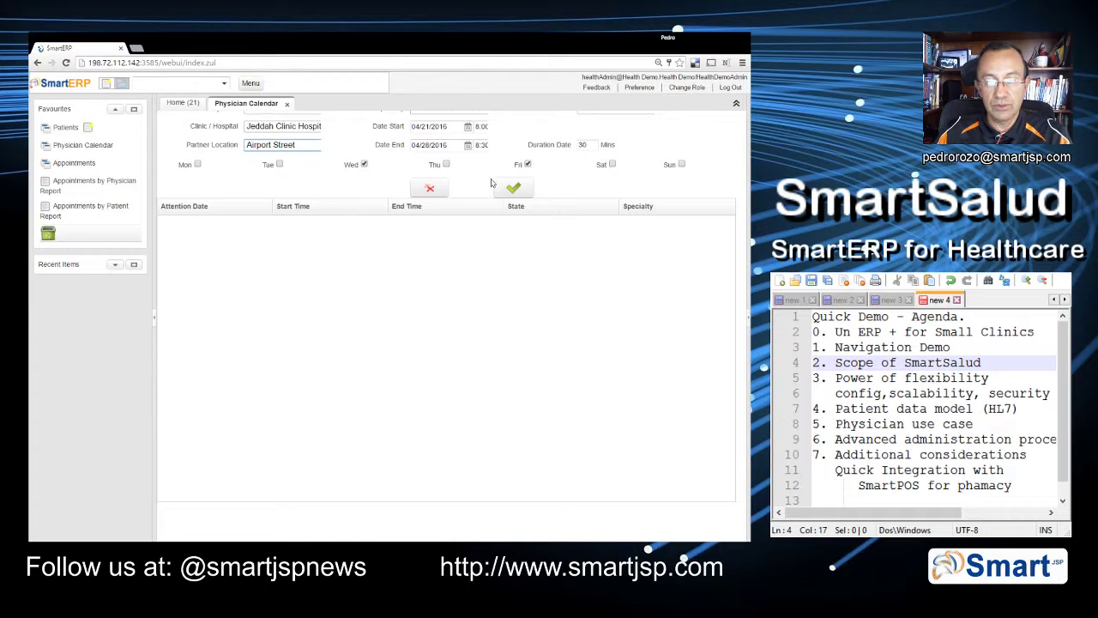
left_click(515, 191)
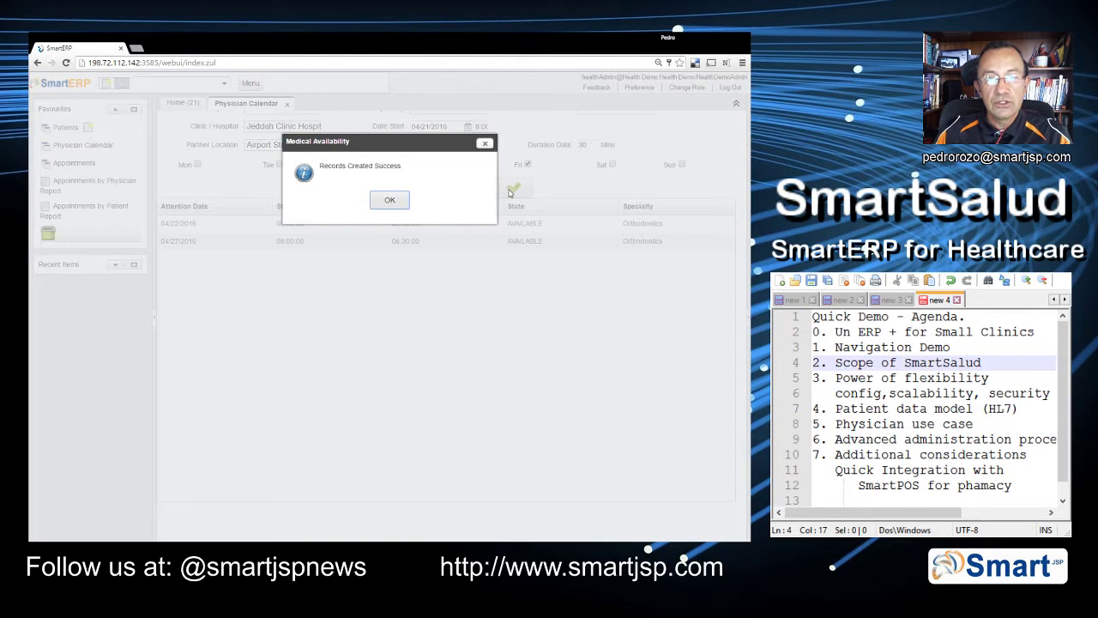
left_click(389, 203)
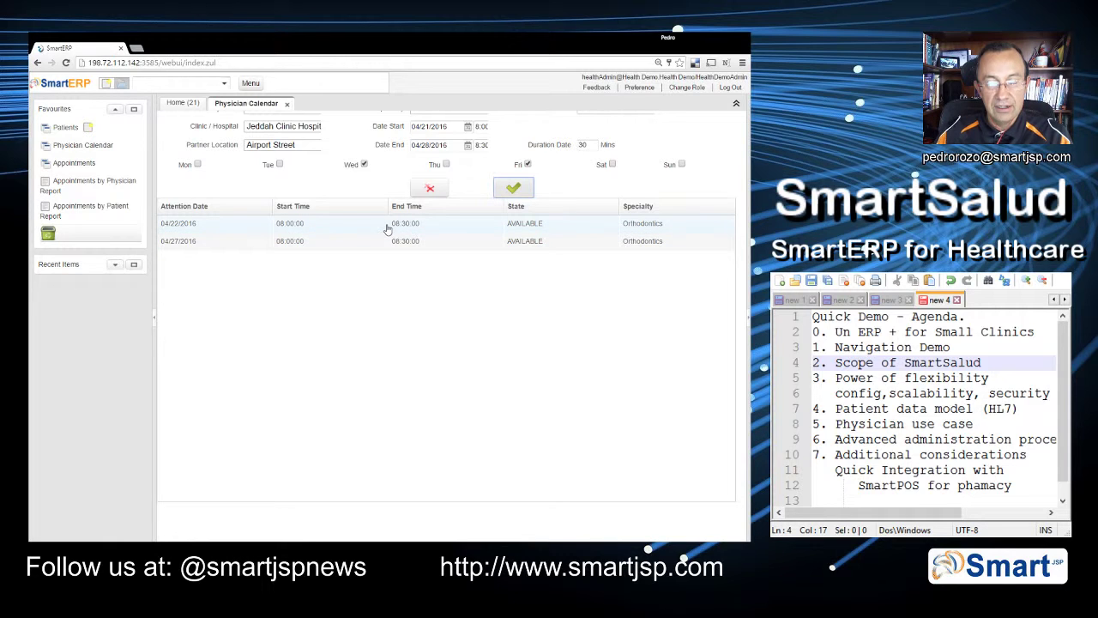
Close Physician Calendar, open Appointments from Favourites and look up the patient by surname.
left_click(288, 105)
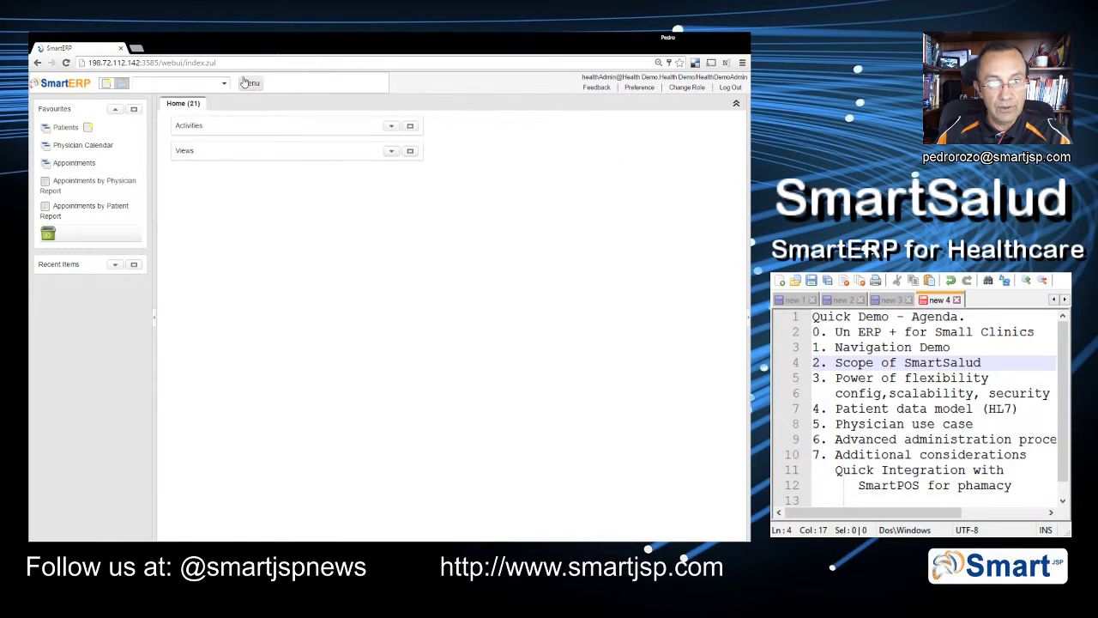
left_click(249, 82)
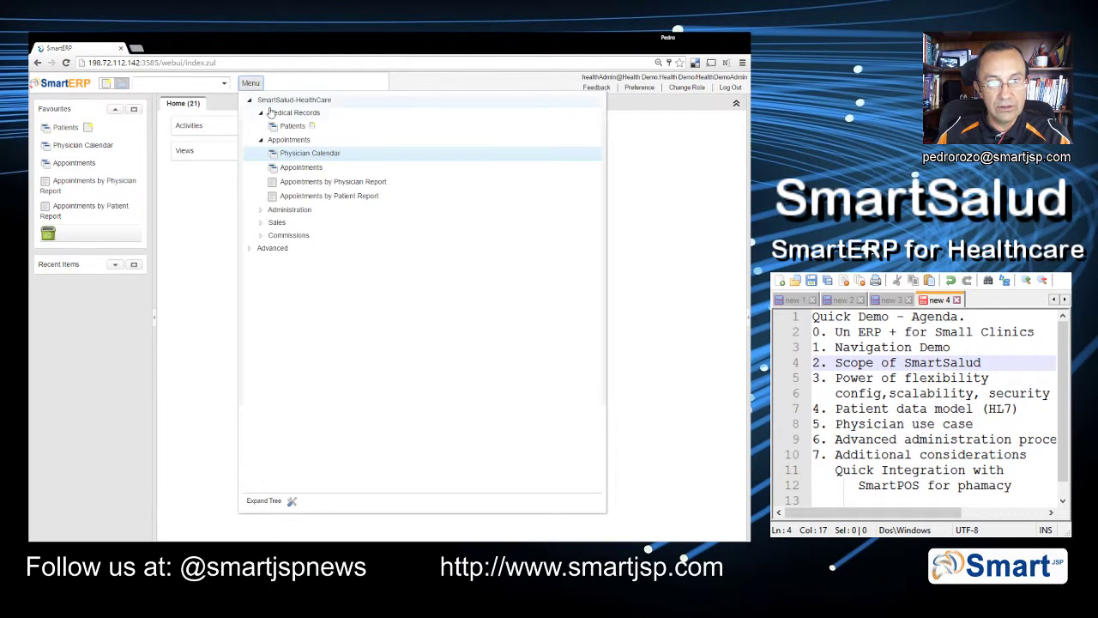
left_click(261, 140)
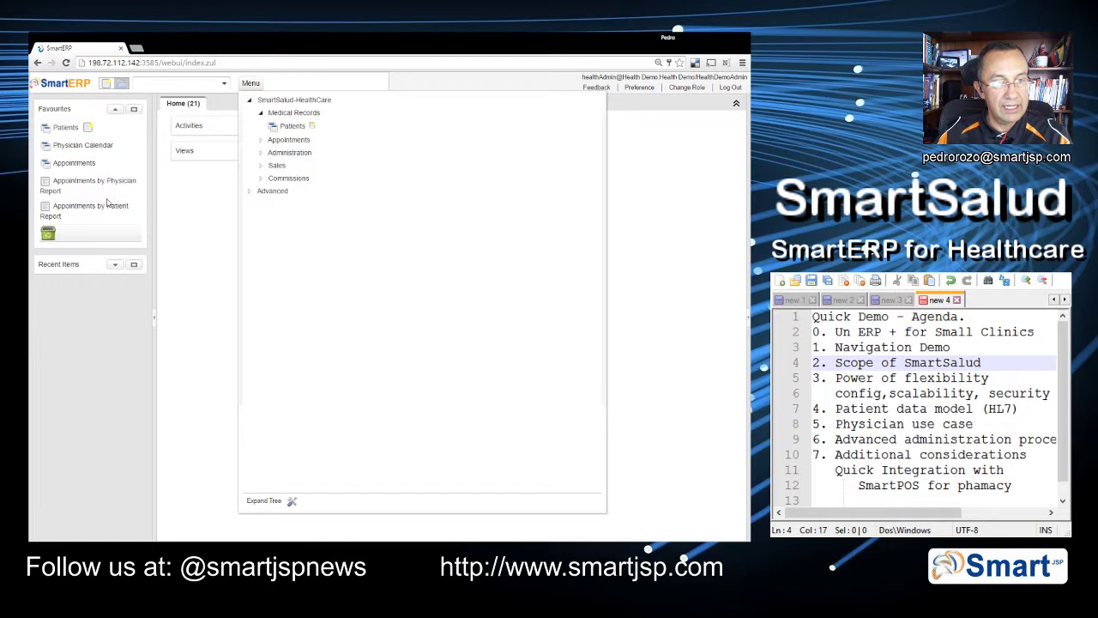
left_click(75, 163)
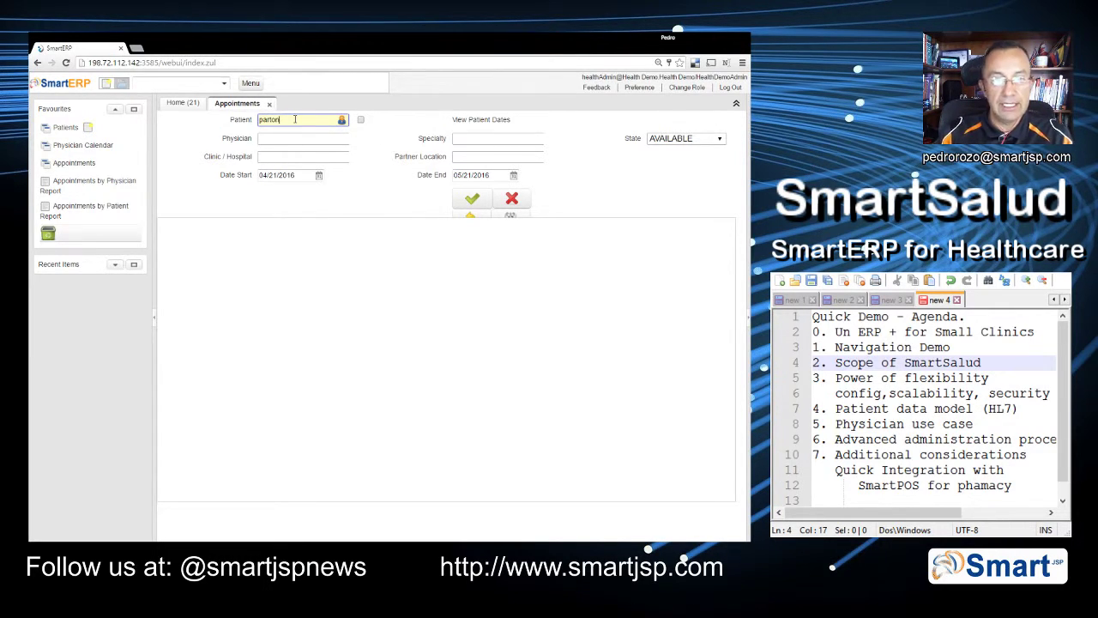
key("Tab")
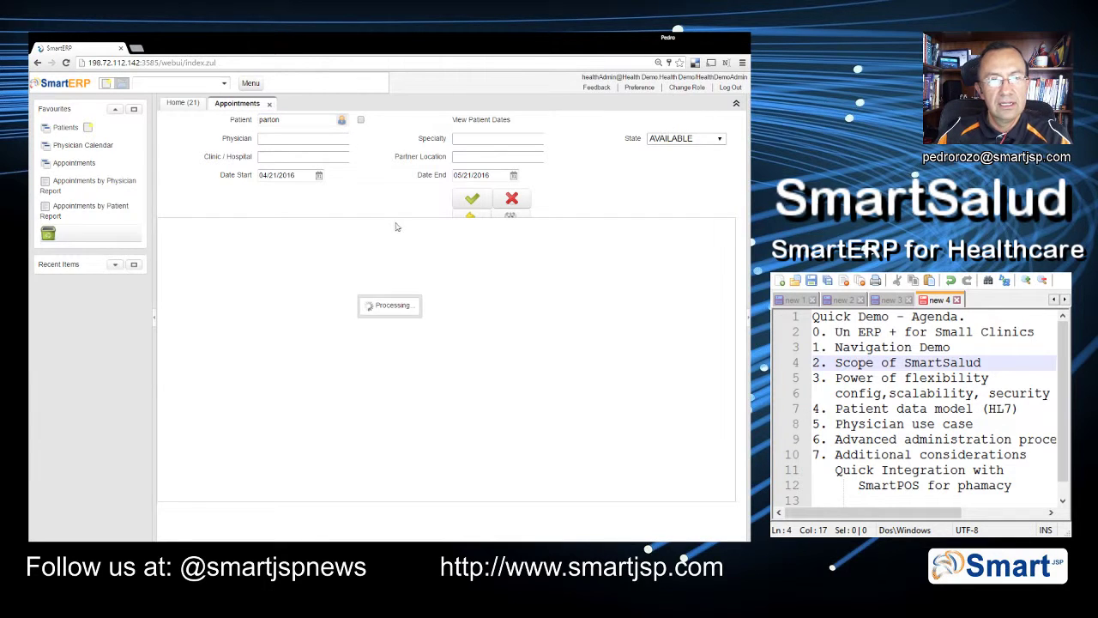
Widen the partner lookup beyond customers and pick the patient for the Patient field.
left_click(268, 169)
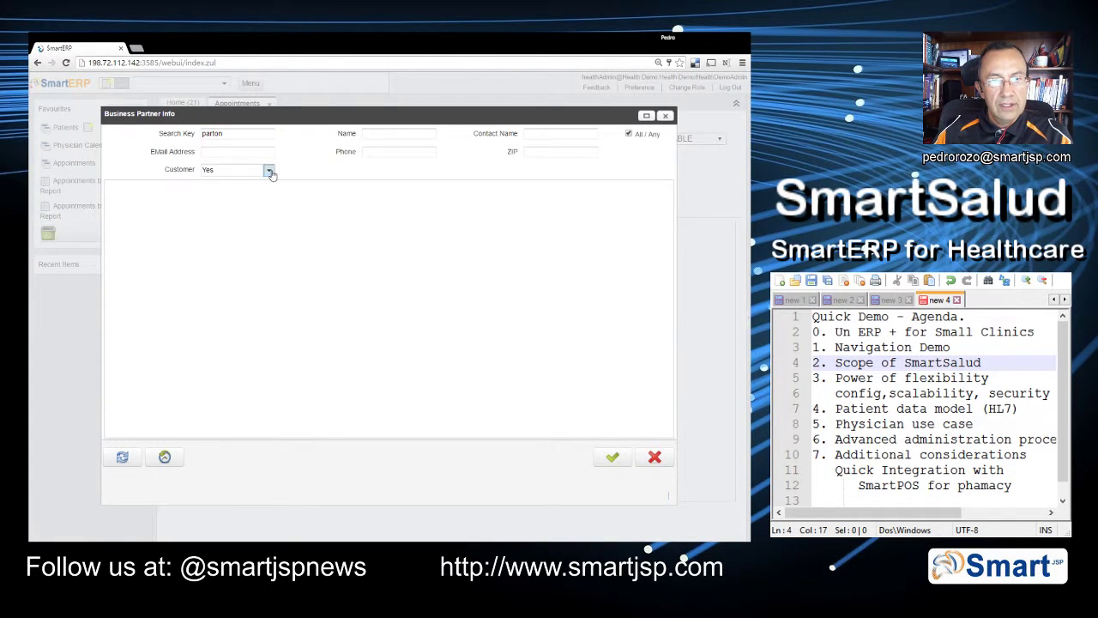
left_click(257, 190)
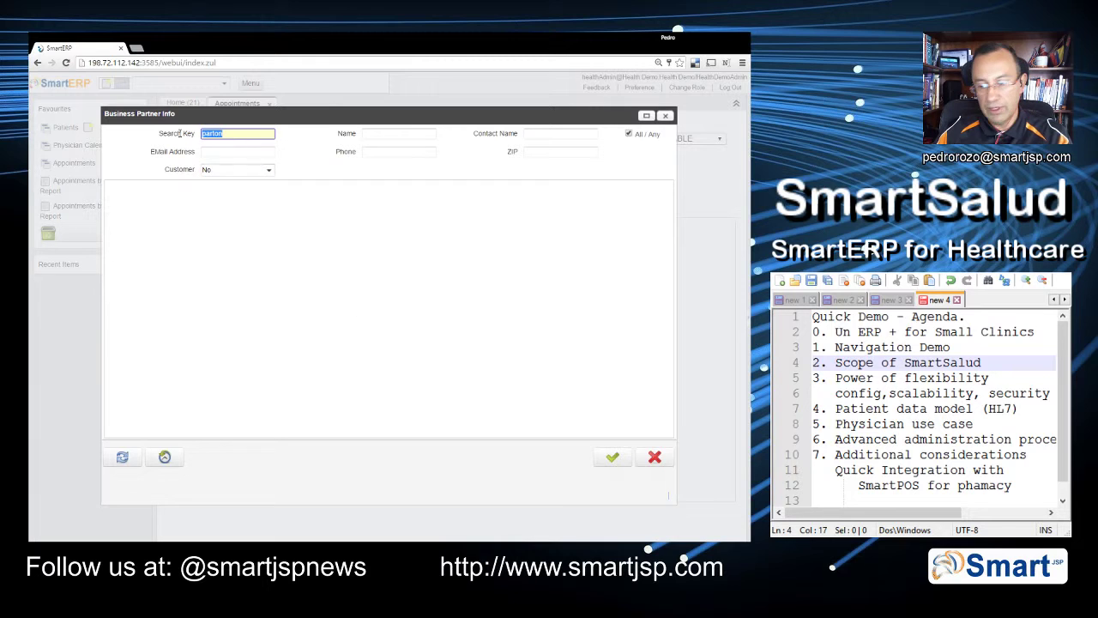
left_click(121, 456)
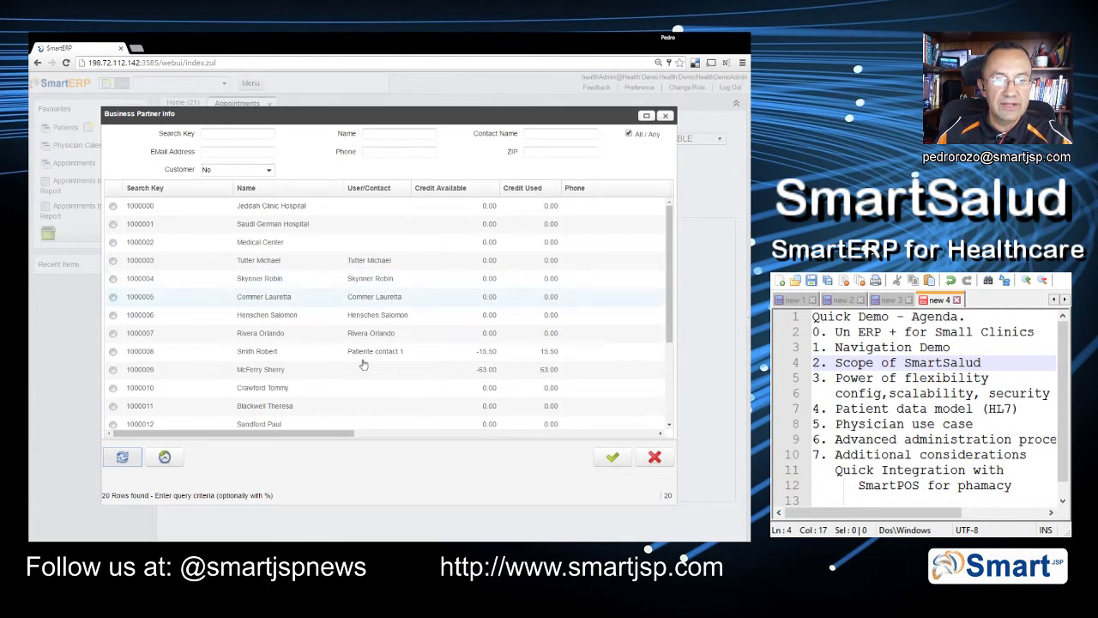
scroll(359, 365, "down", 3)
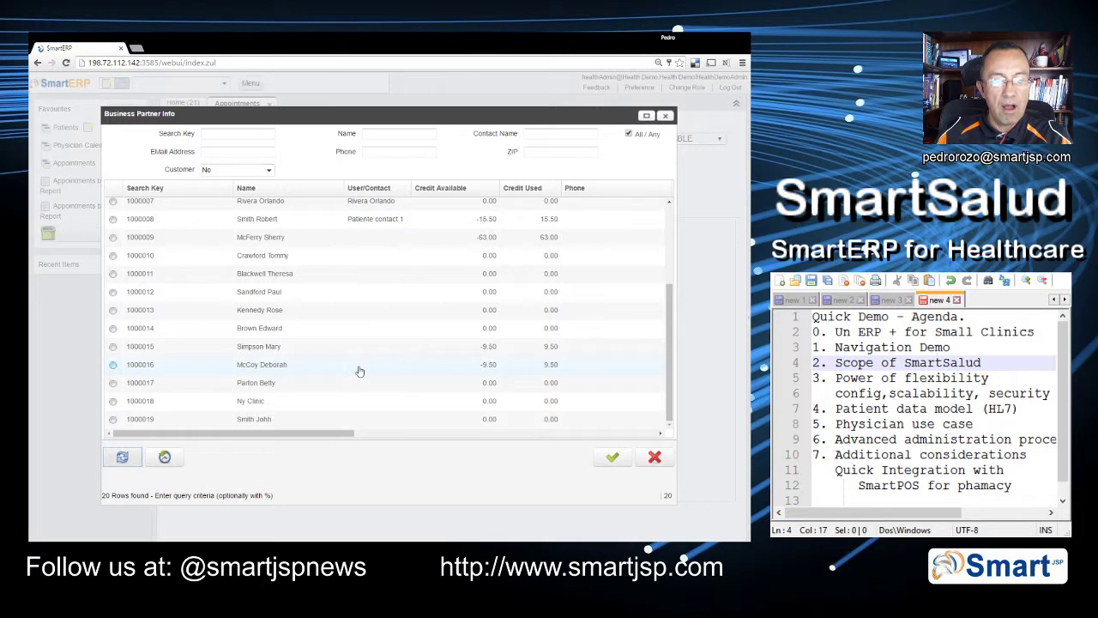
left_click(138, 387)
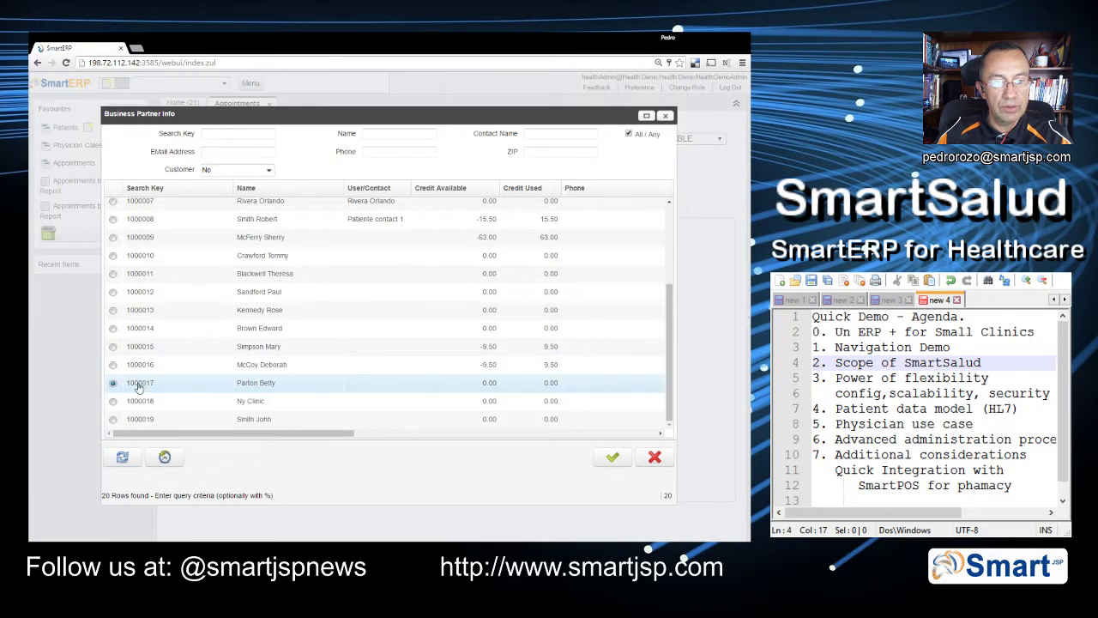
left_click(612, 458)
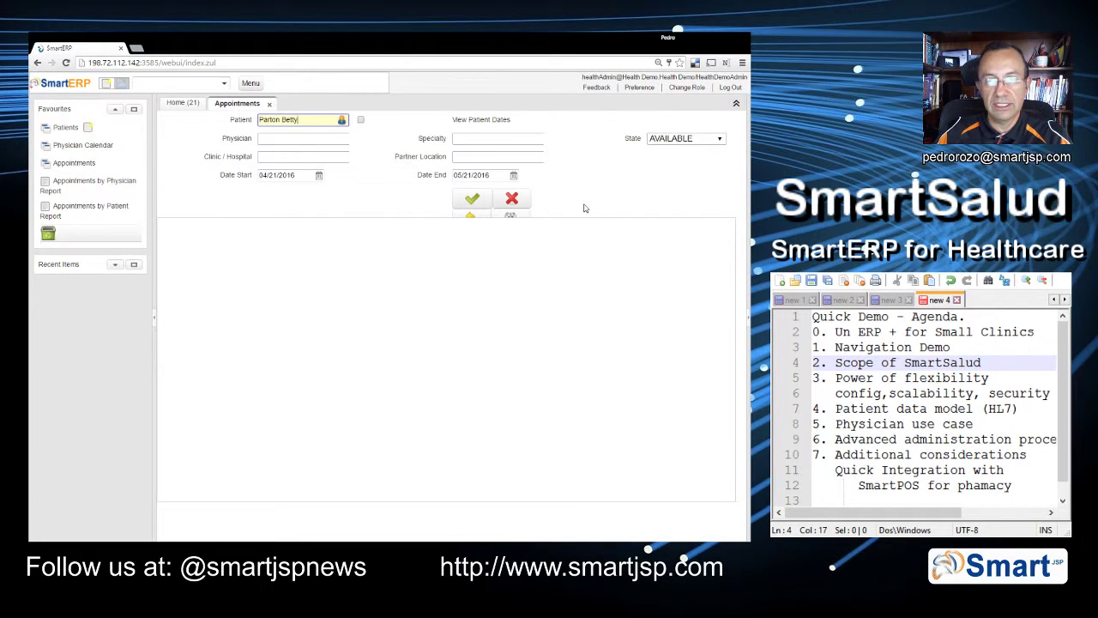
Book the patient into the 04/22/2016 08:00 Orthodontics slot, confirm, and close Appointments.
left_click(317, 141)
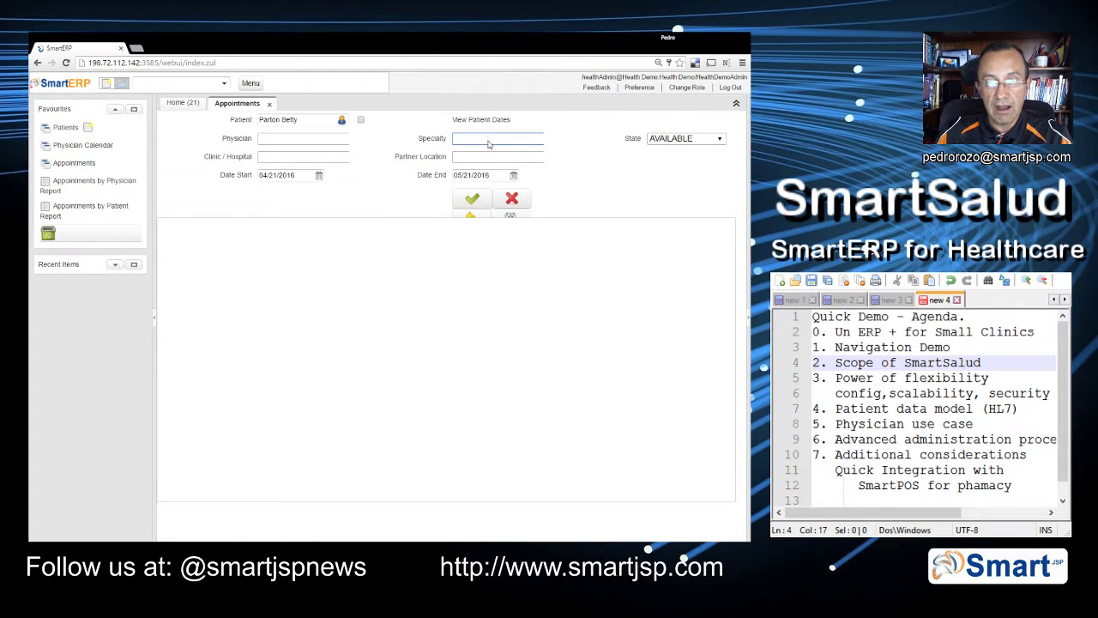
type("Orthodontics")
left_click(472, 198)
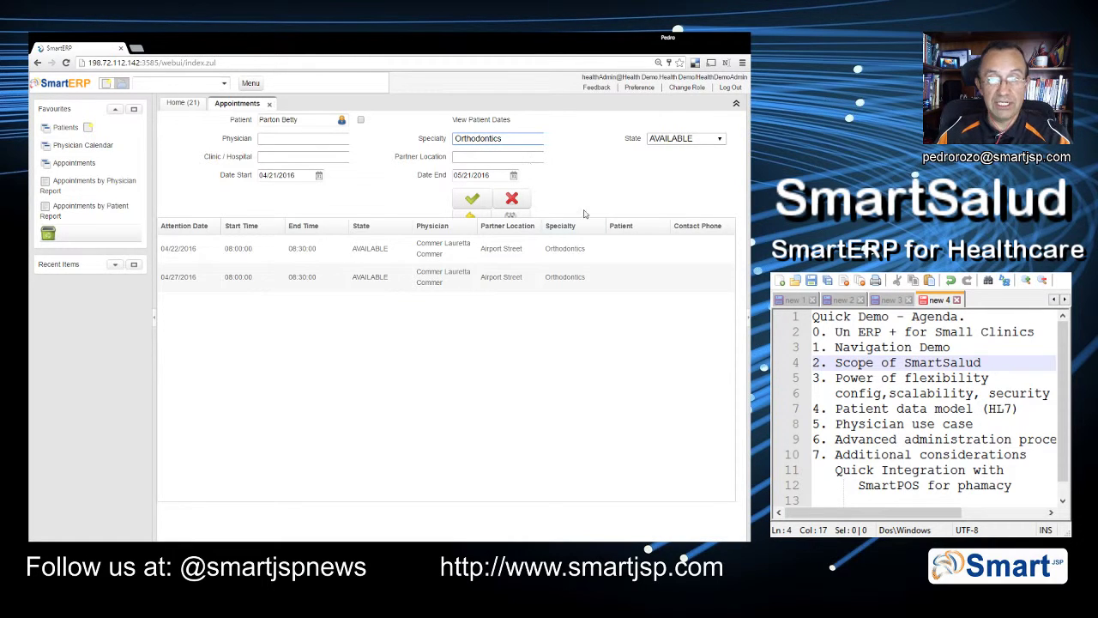
left_click(372, 254)
left_click(472, 199)
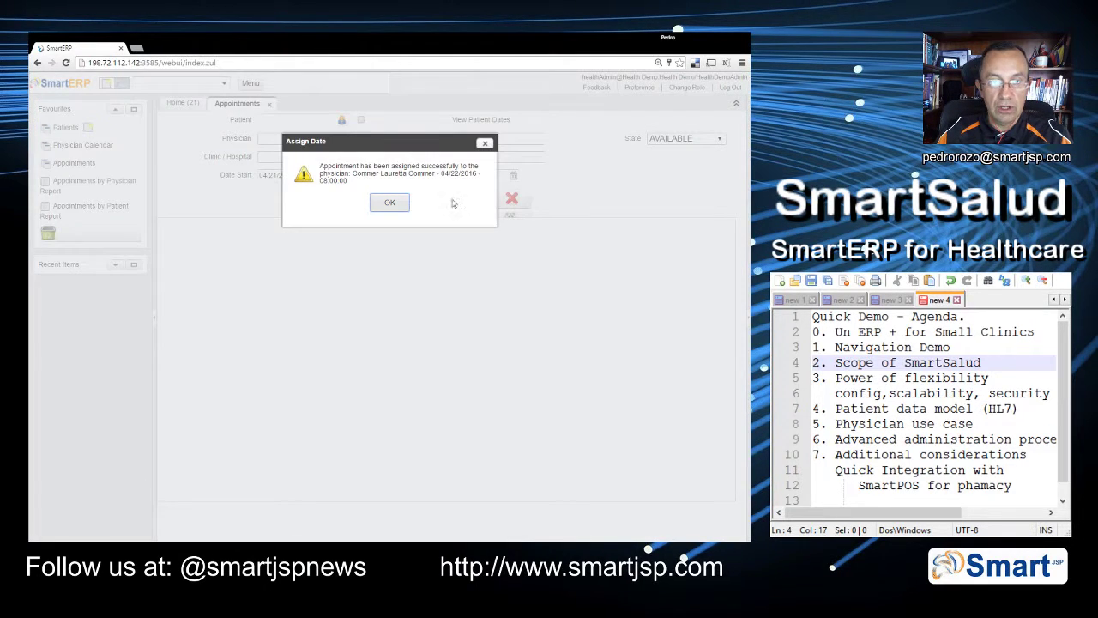
left_click(390, 205)
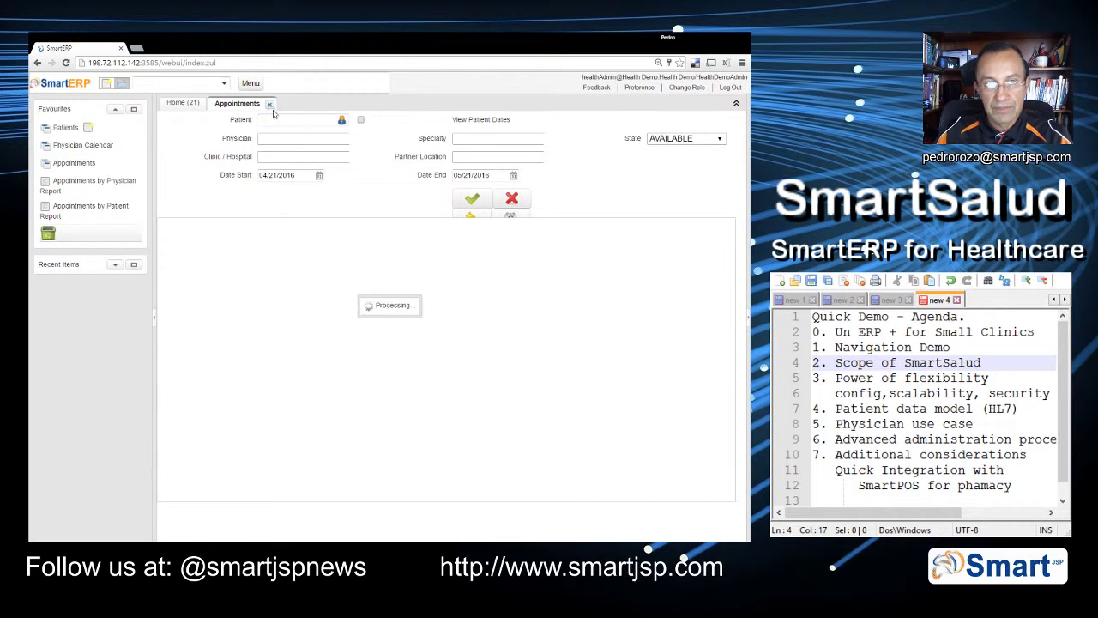
left_click(269, 105)
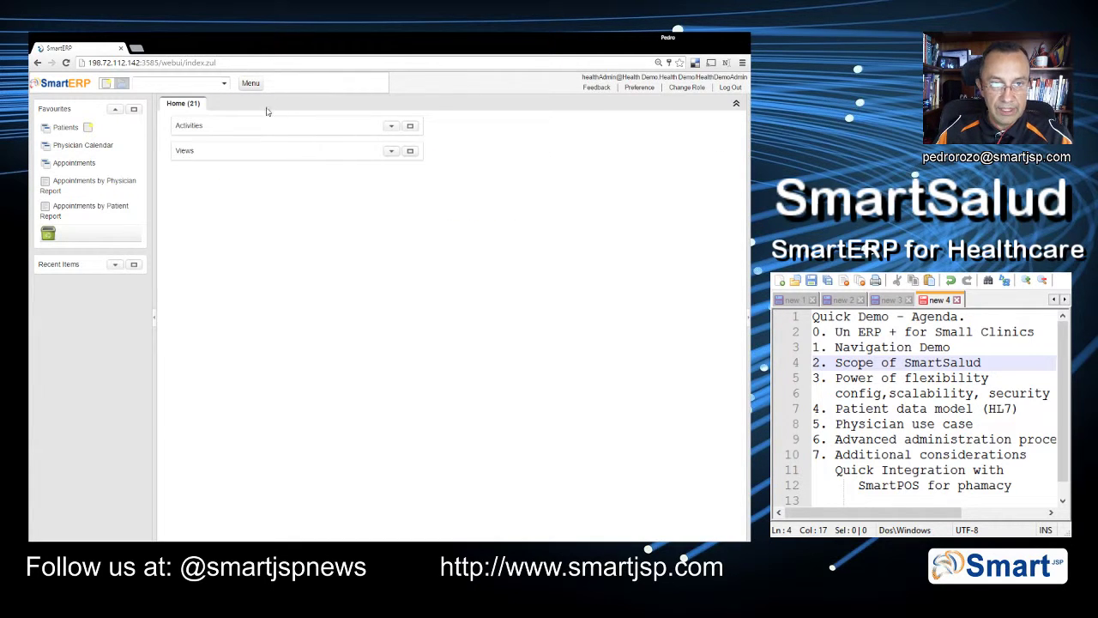
Expand Administration's User Parameters, Clinics and Medicaments branches, collapse them, then expand Commissions.
left_click(251, 83)
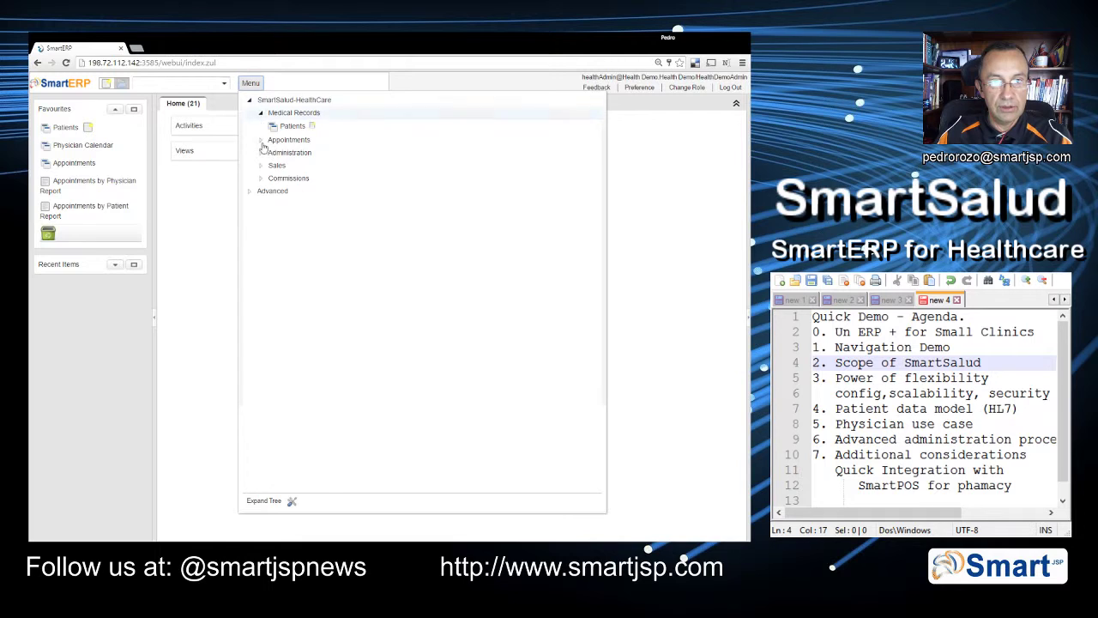
left_click(260, 112)
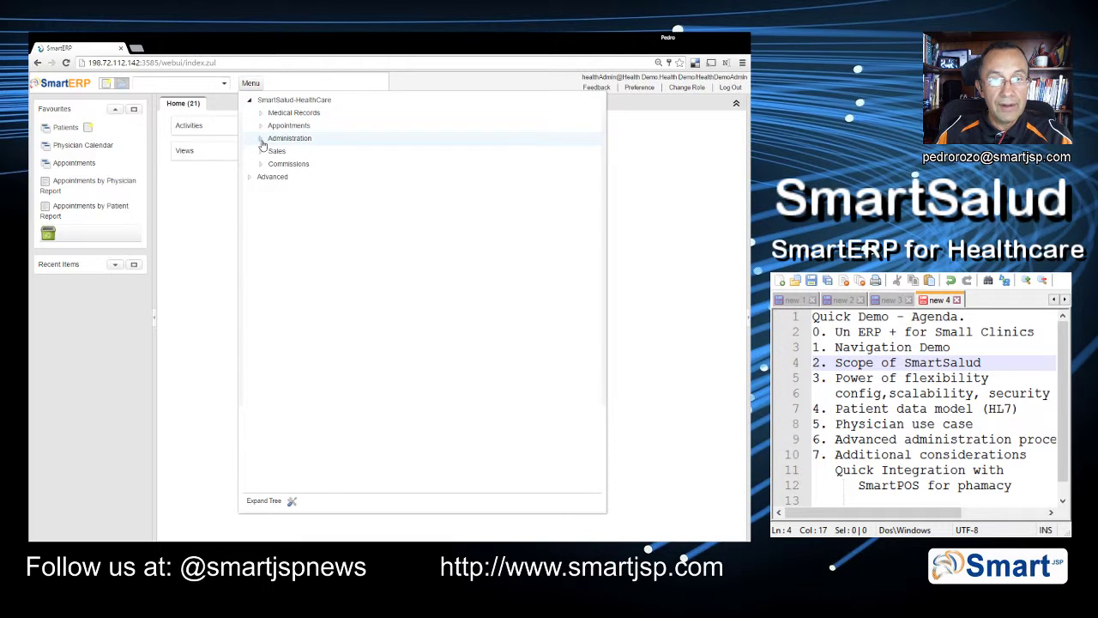
left_click(260, 140)
left_click(272, 165)
left_click(272, 152)
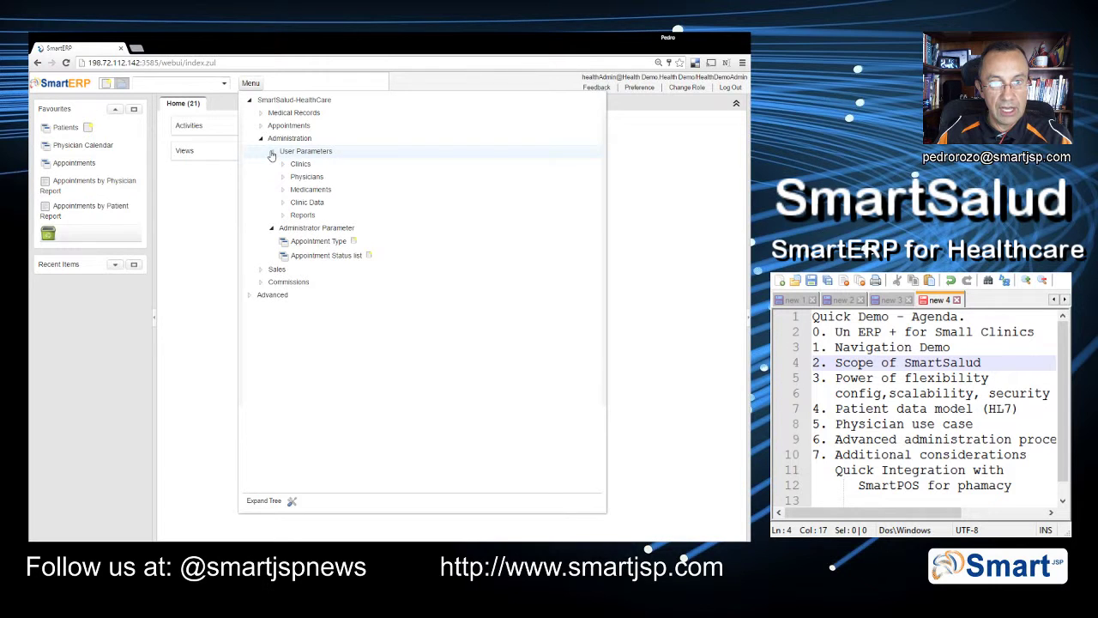
left_click(283, 164)
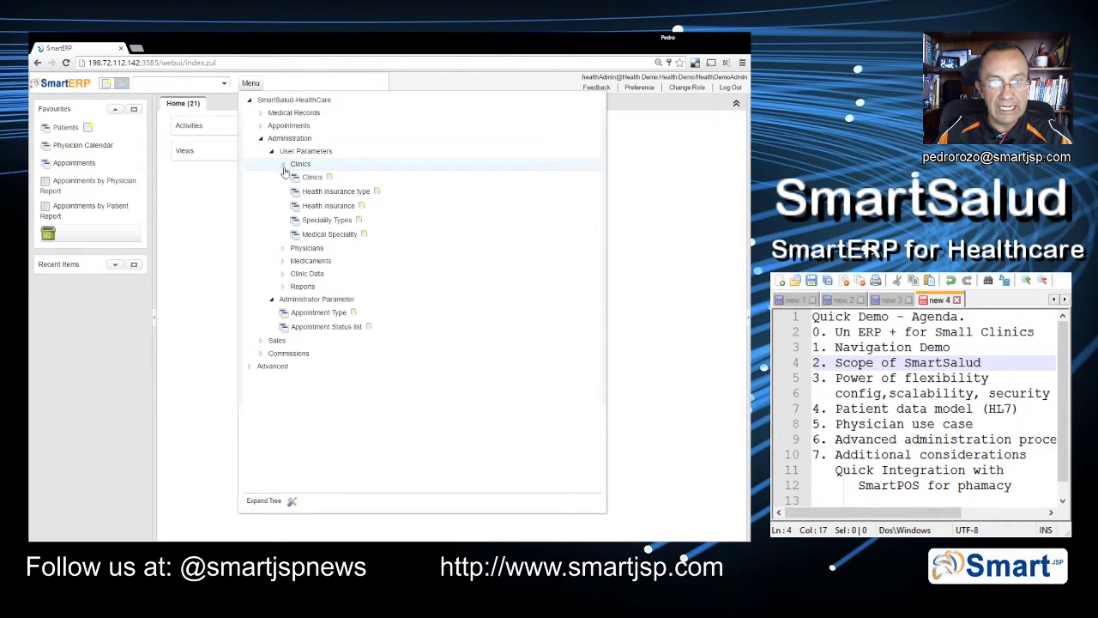
left_click(283, 261)
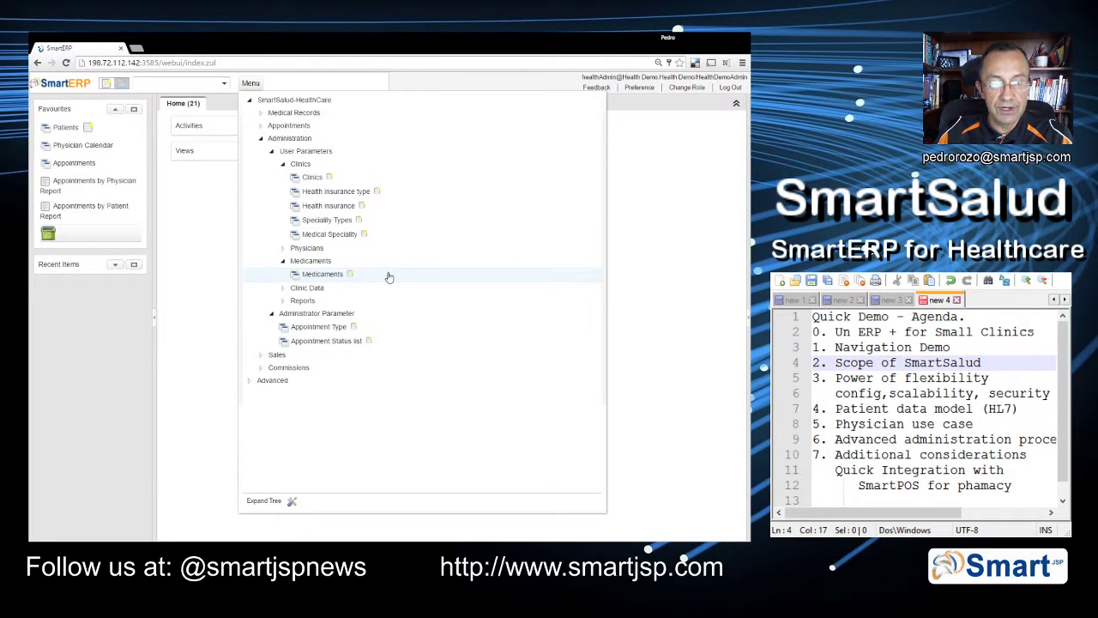
left_click(283, 164)
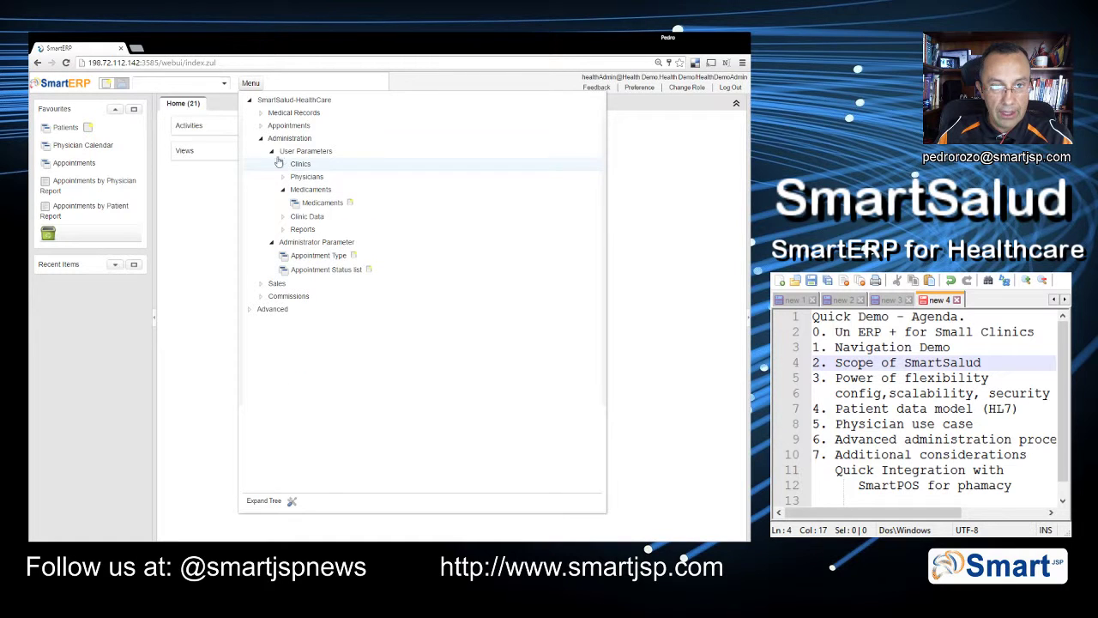
left_click(272, 153)
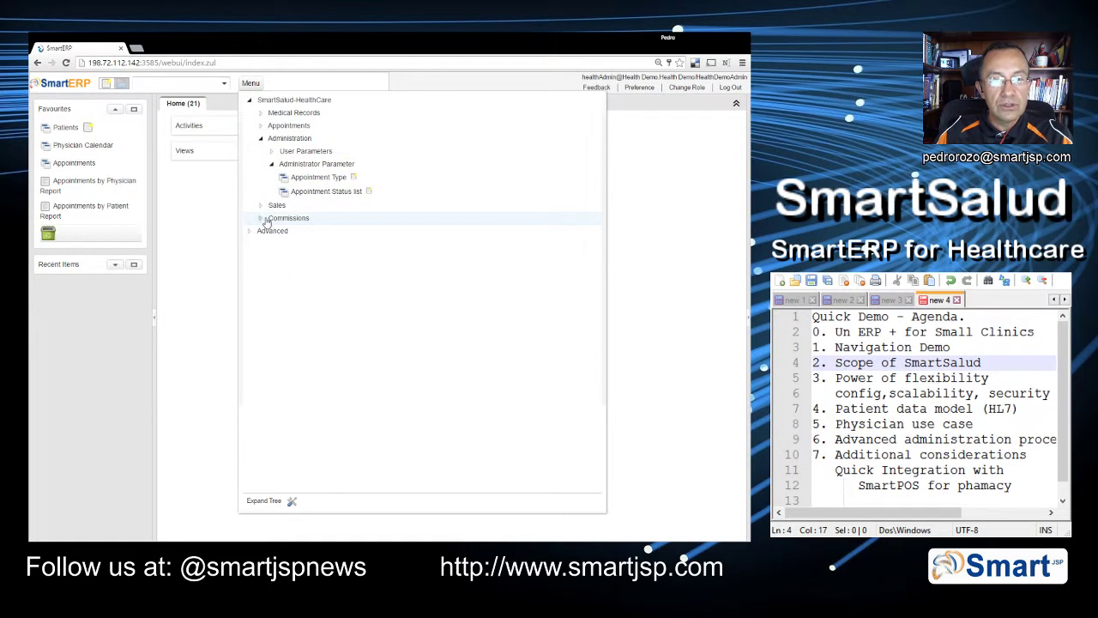
left_click(259, 219)
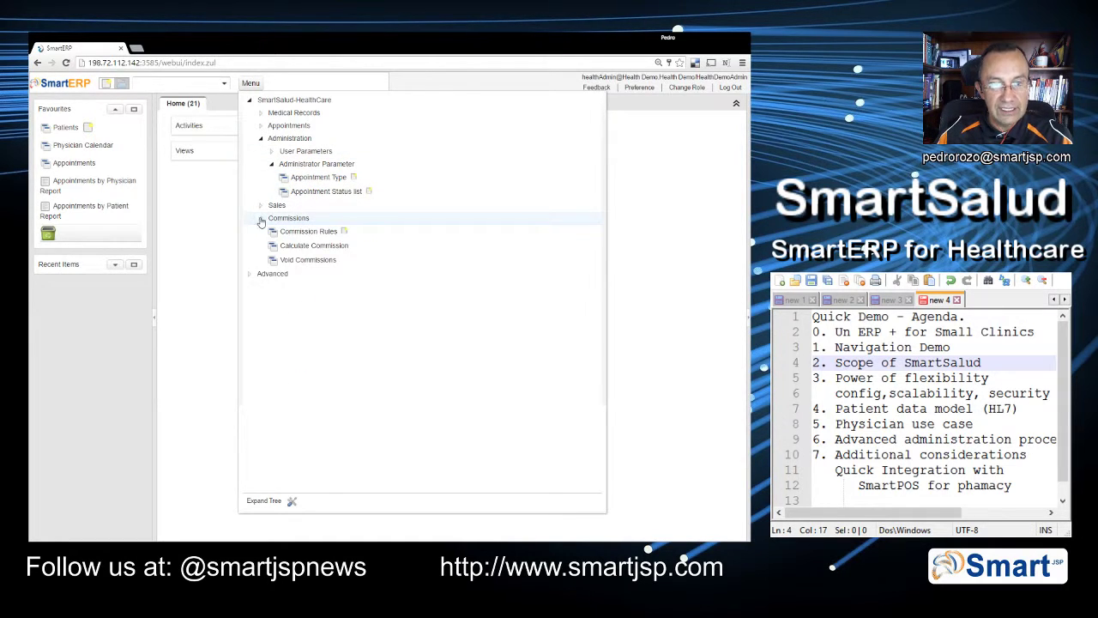
Open and review the Commission Rules record, then close it.
left_click(319, 236)
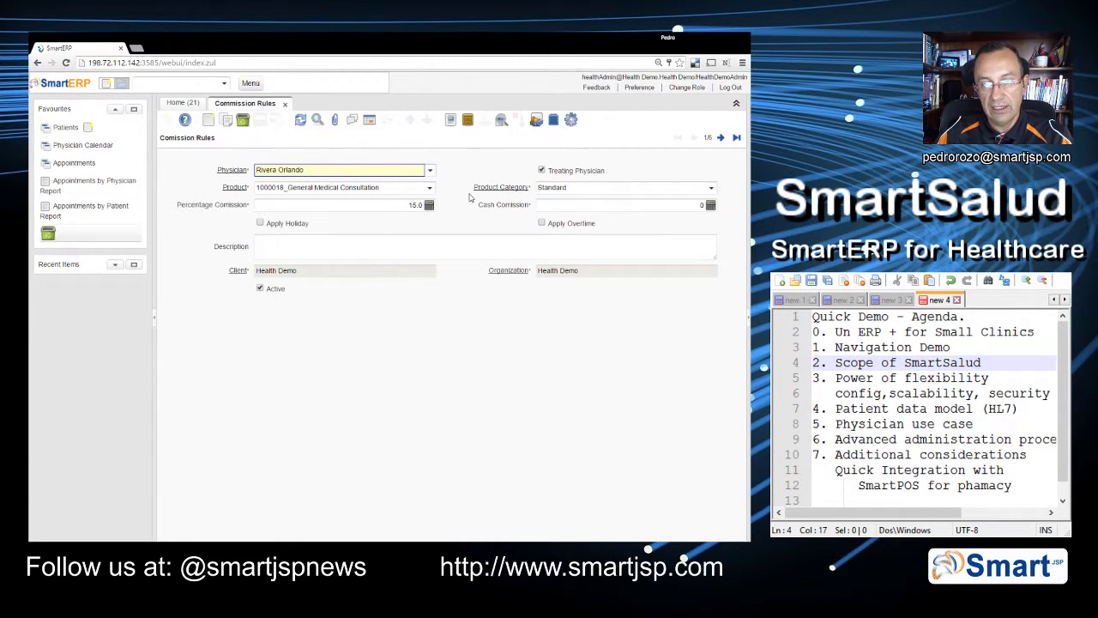
left_click(285, 106)
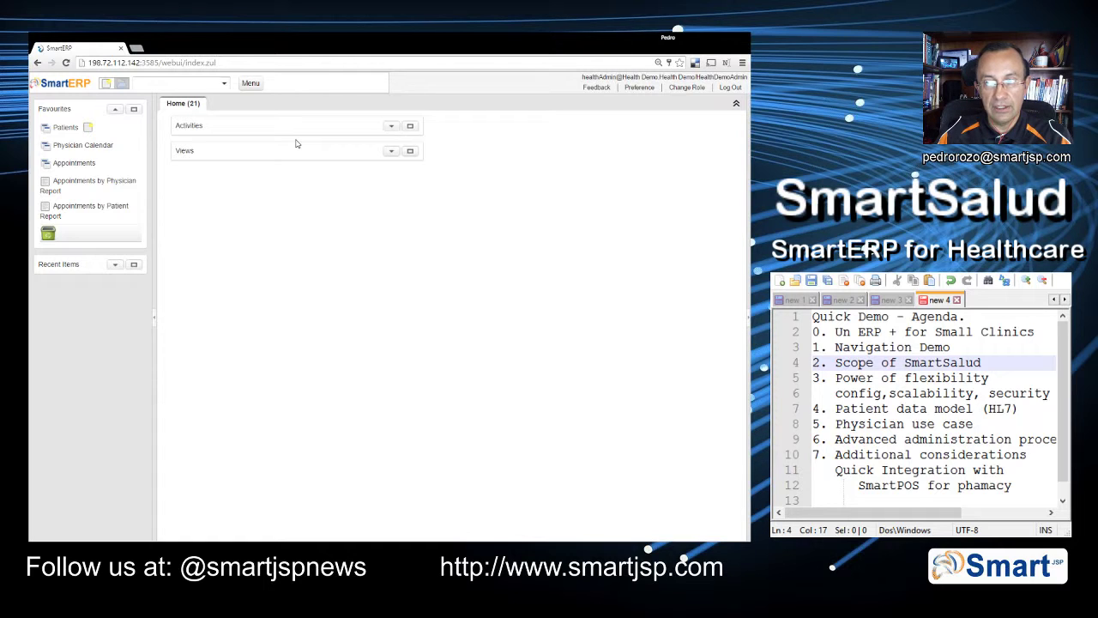
left_click(837, 362)
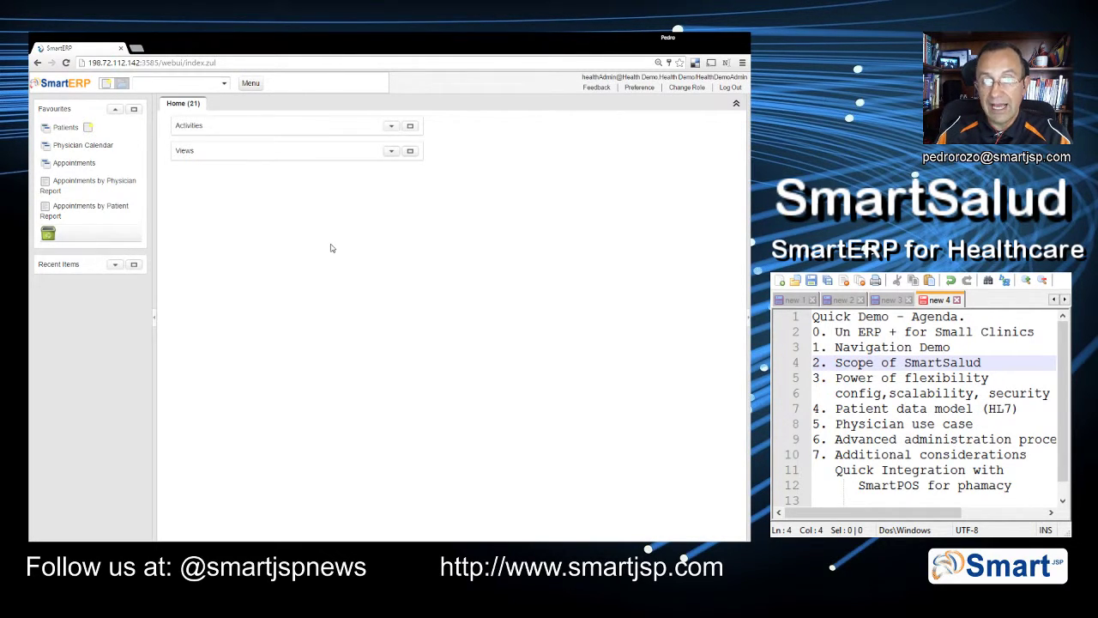
Fold the Administration and Commissions branches of the SmartSalud-HealthCare menu tree and return to Home.
left_click(251, 84)
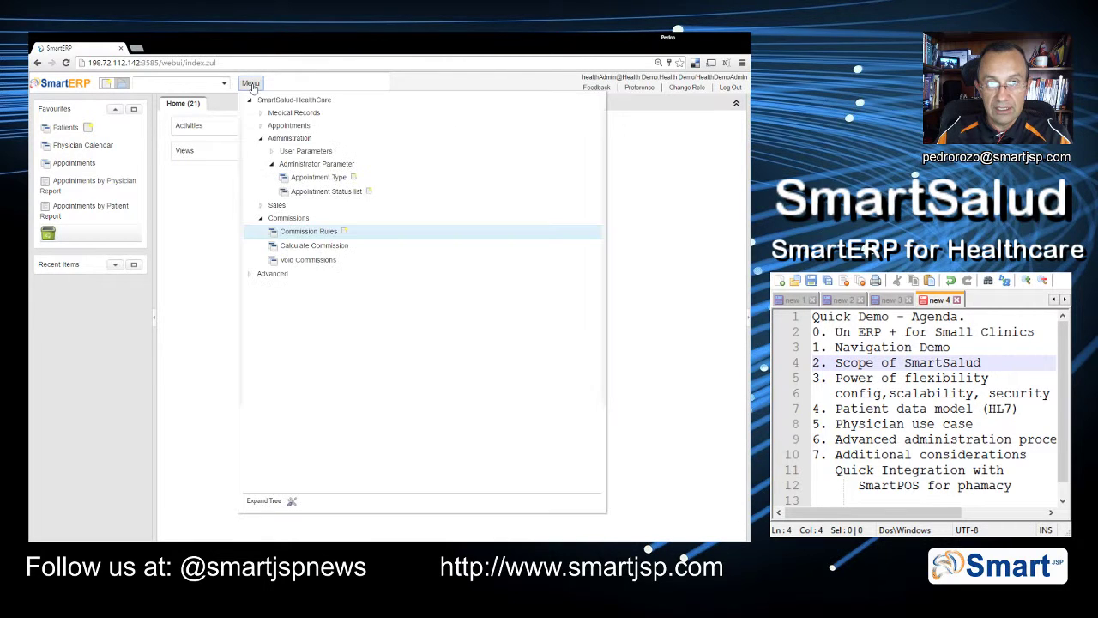
left_click(261, 139)
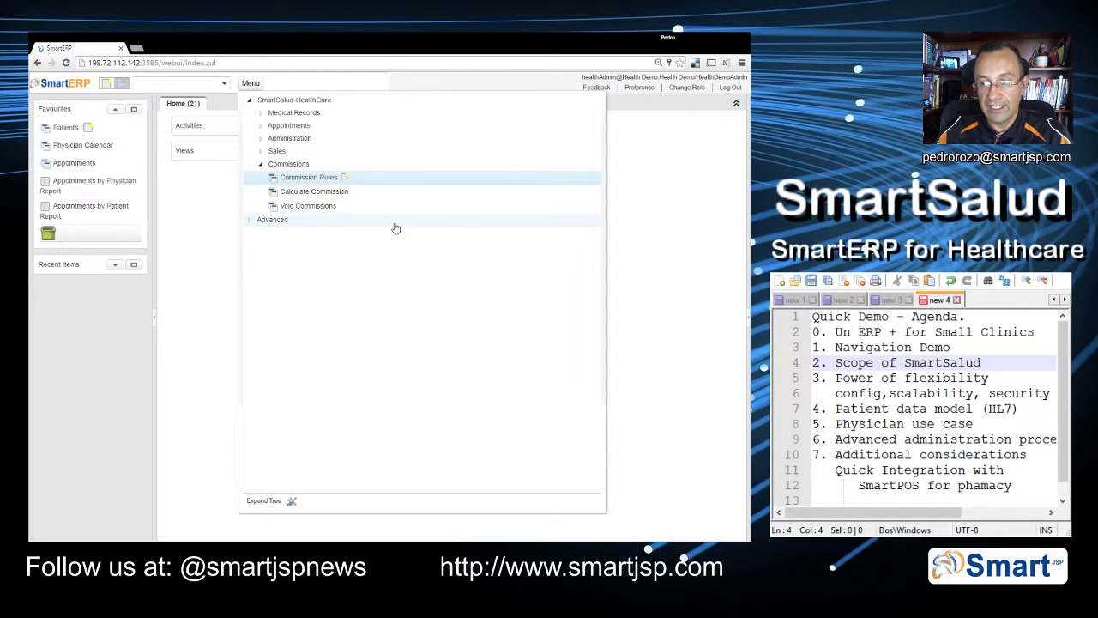
left_click(261, 165)
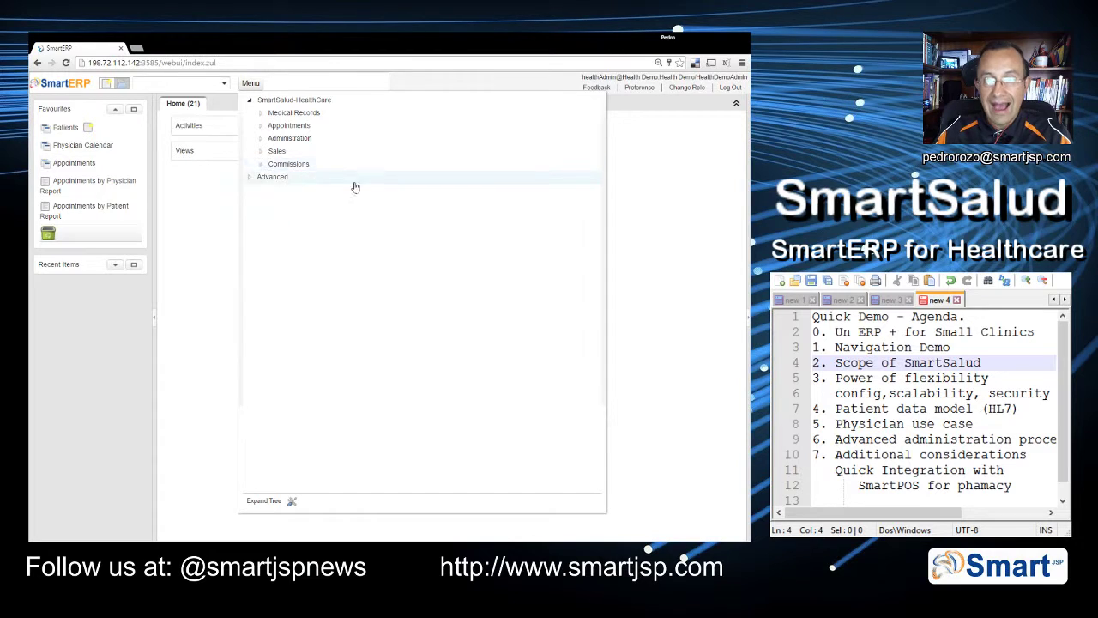
left_click(625, 217)
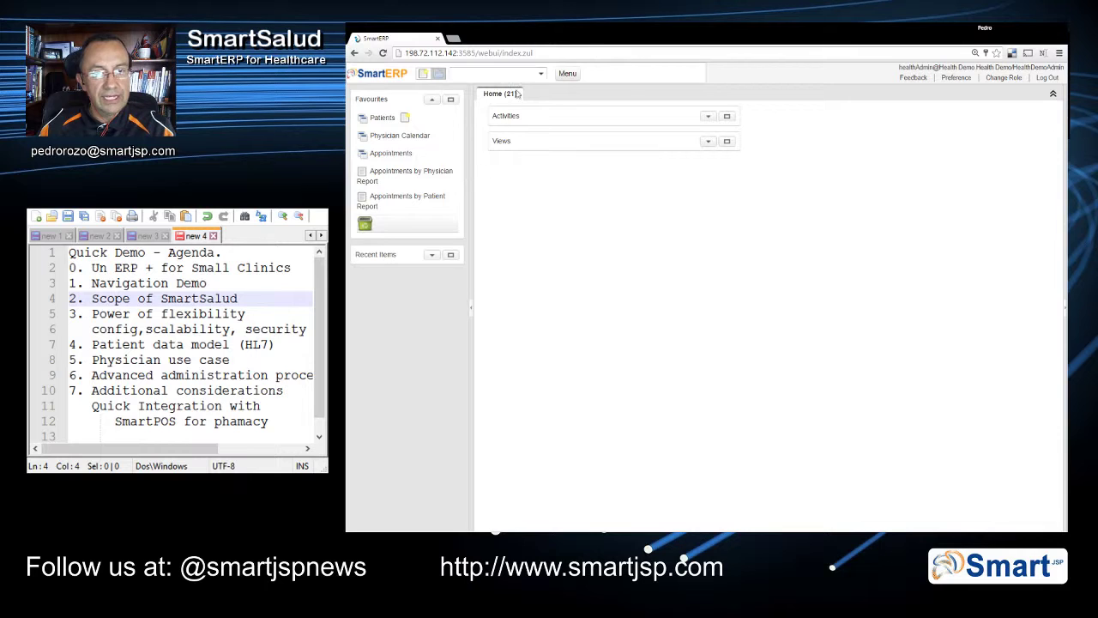
left_click(567, 75)
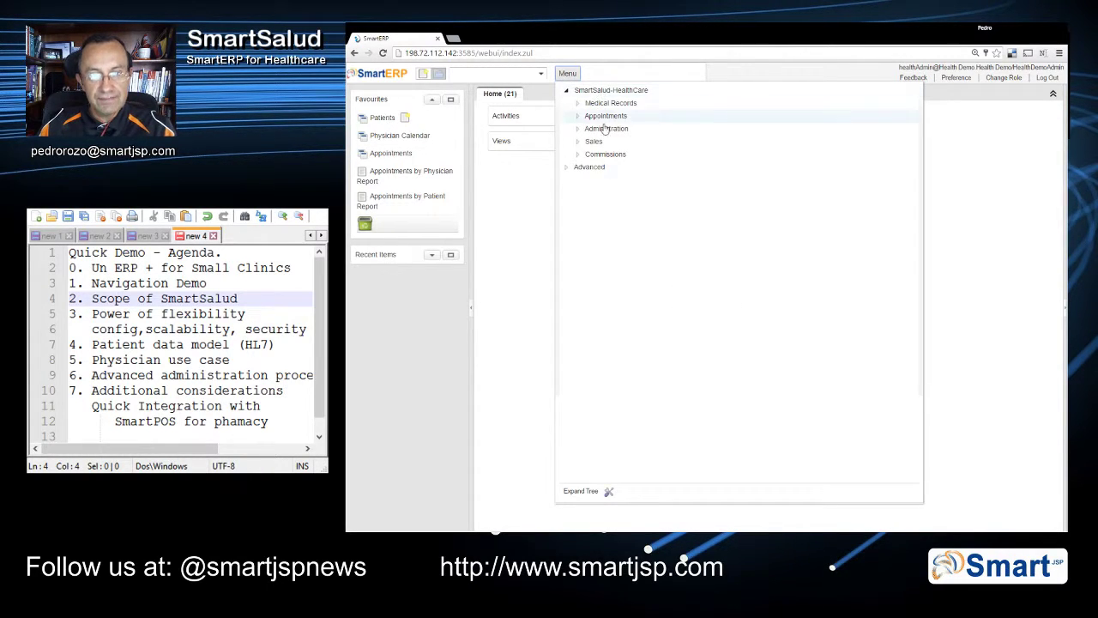
left_click(567, 168)
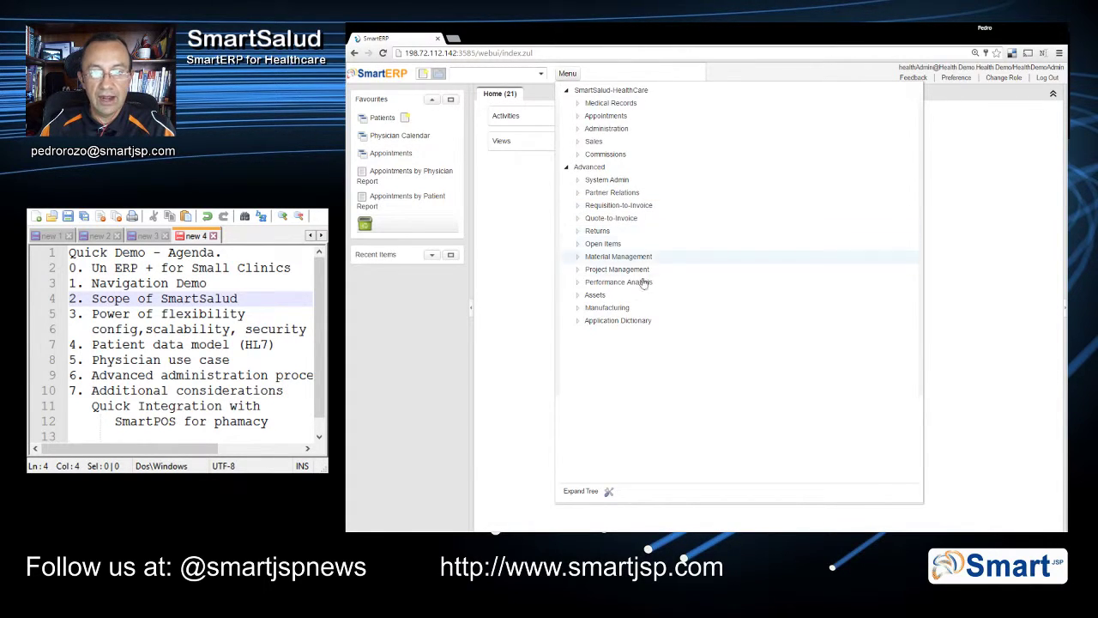
left_click(567, 169)
left_click(566, 94)
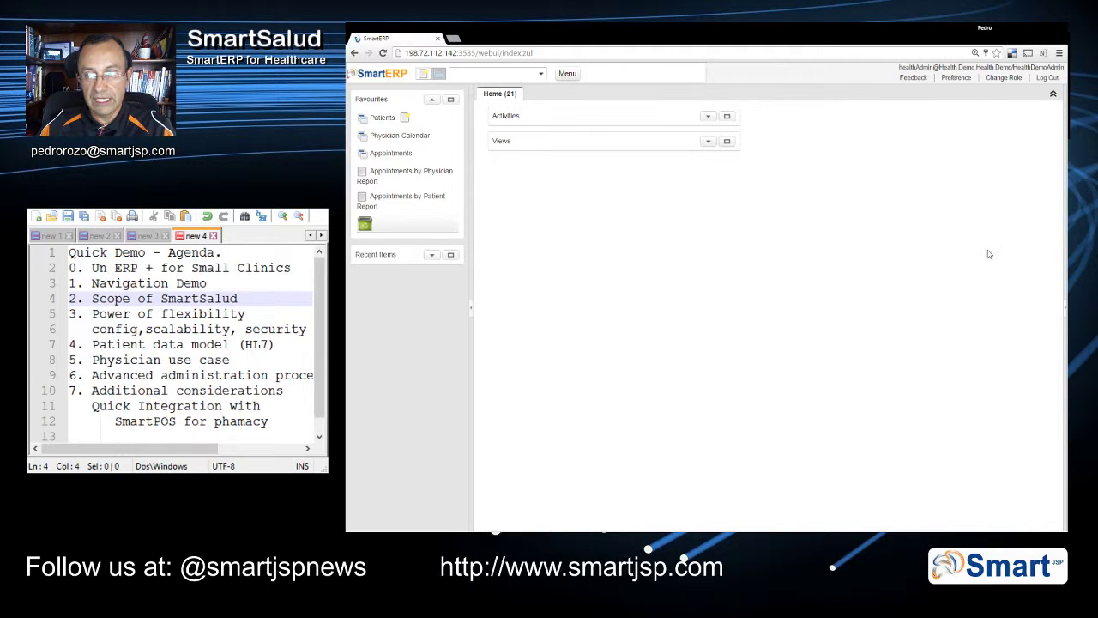